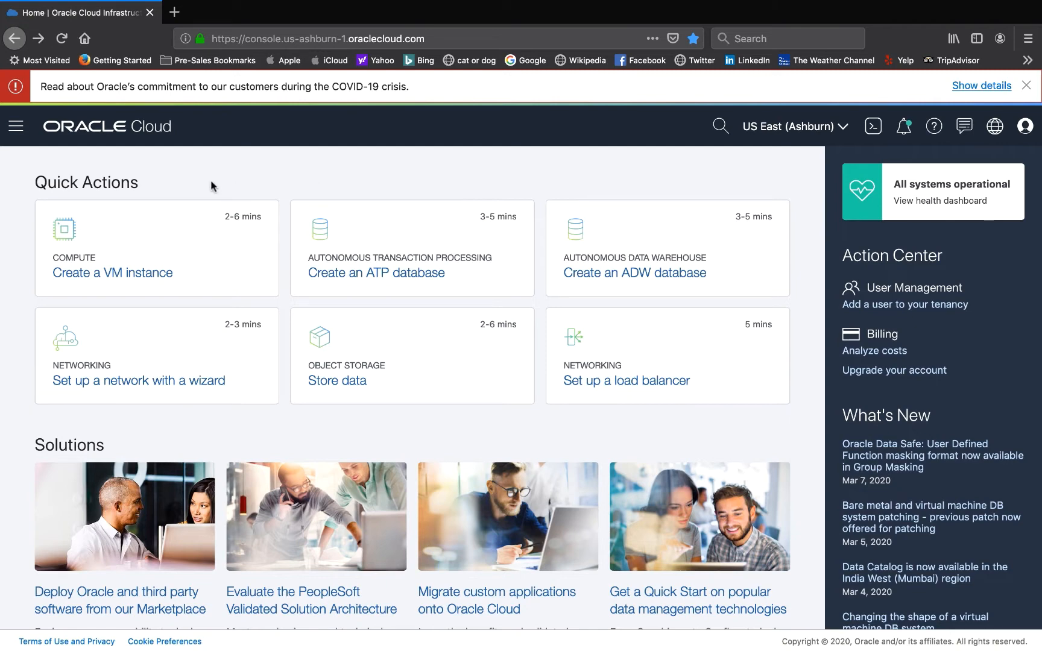
- Open the Dynamic Groups page under Identity
click(16, 127)
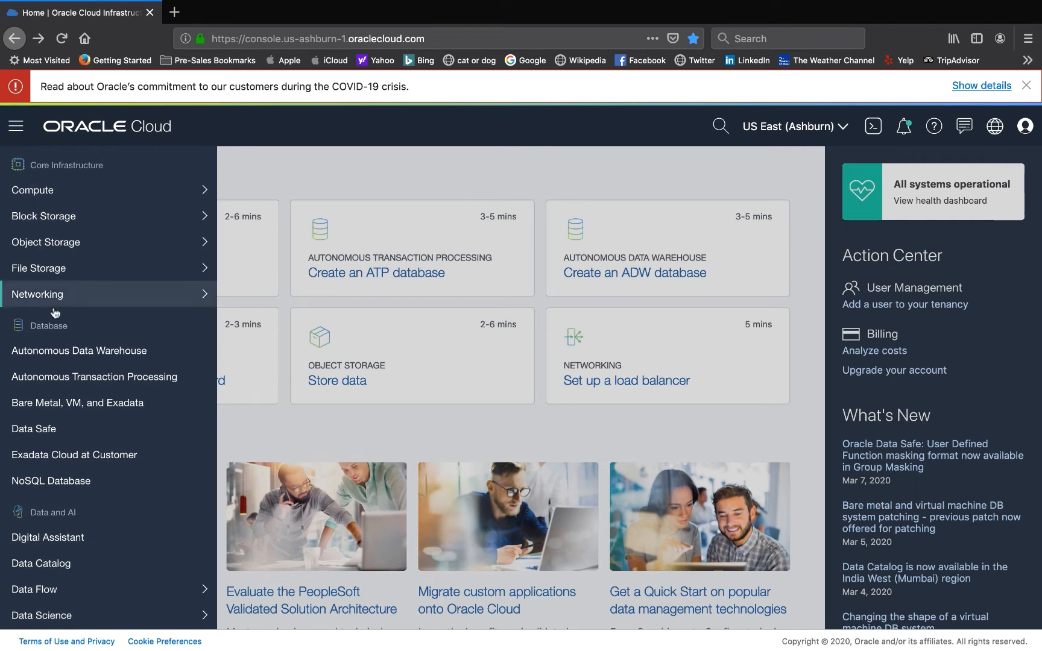
scroll(63, 350, down, 5)
scroll(63, 353, down, 5)
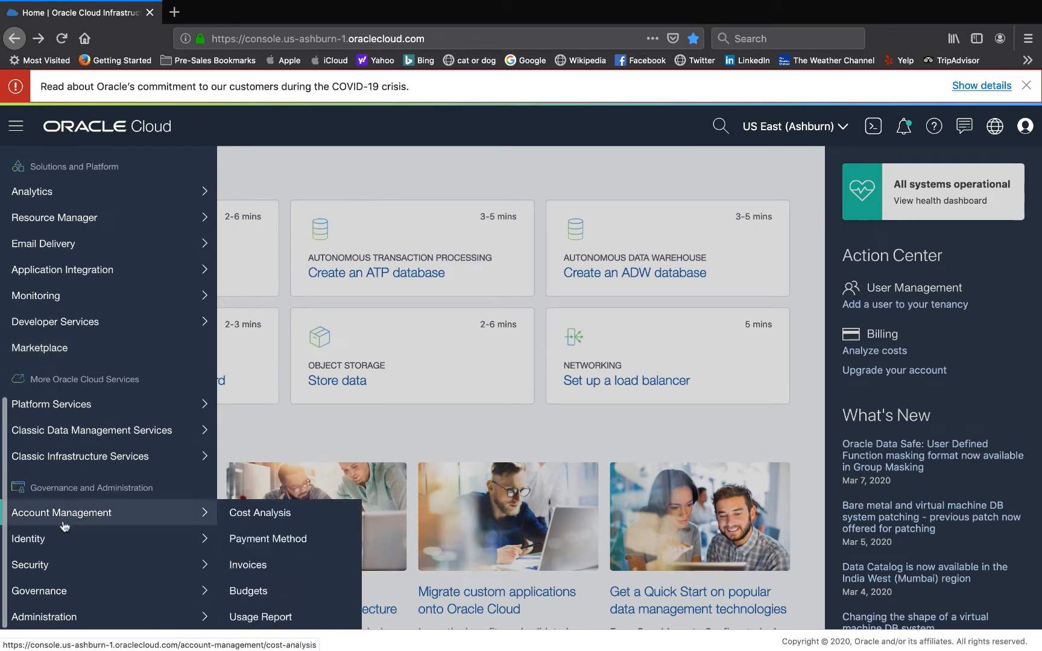
mouse_move(62, 548)
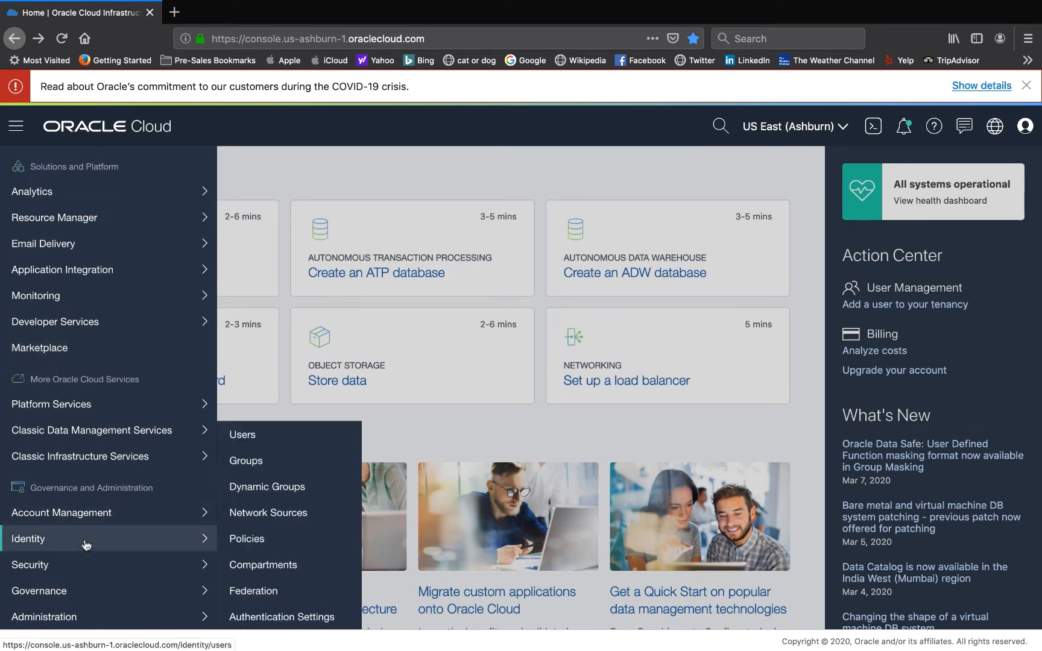
click(273, 488)
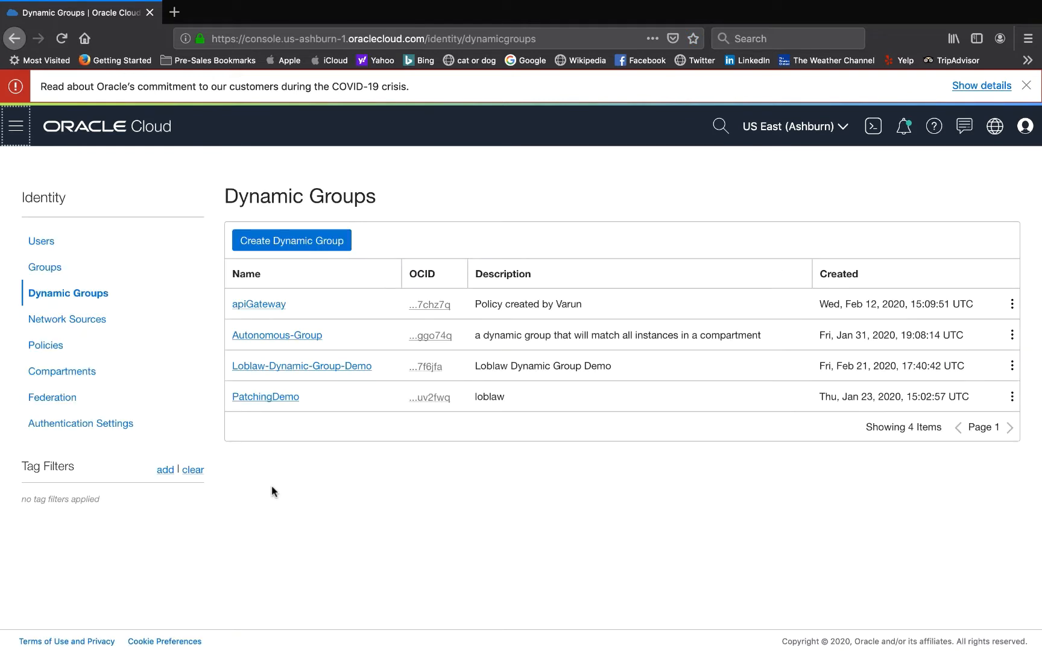
click(314, 252)
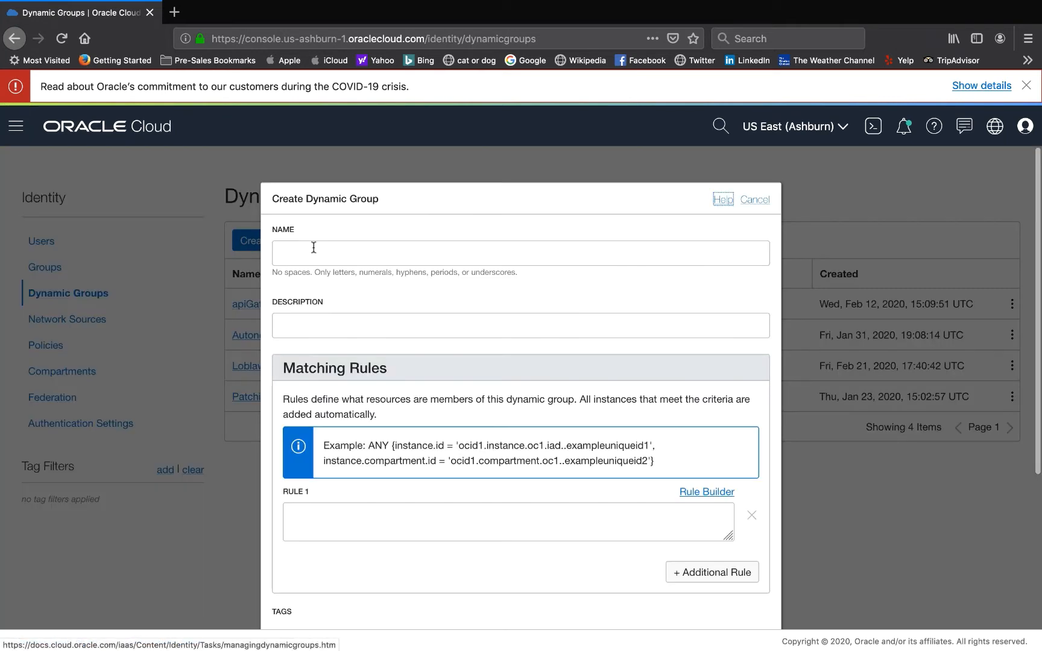
text(Test)
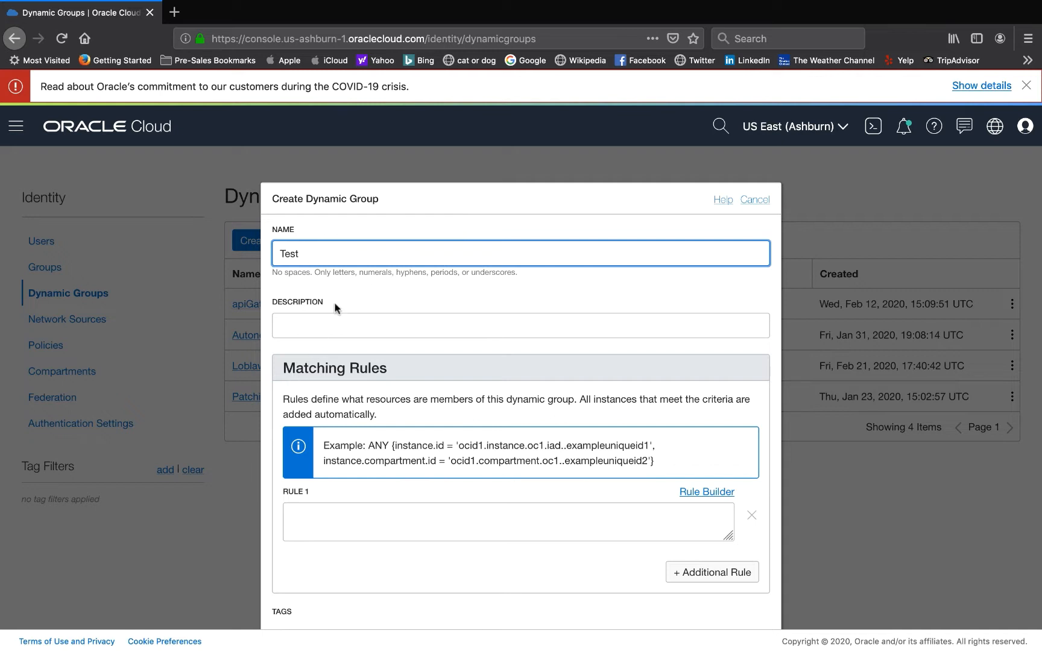
click(337, 324)
scroll(353, 338, down, 2)
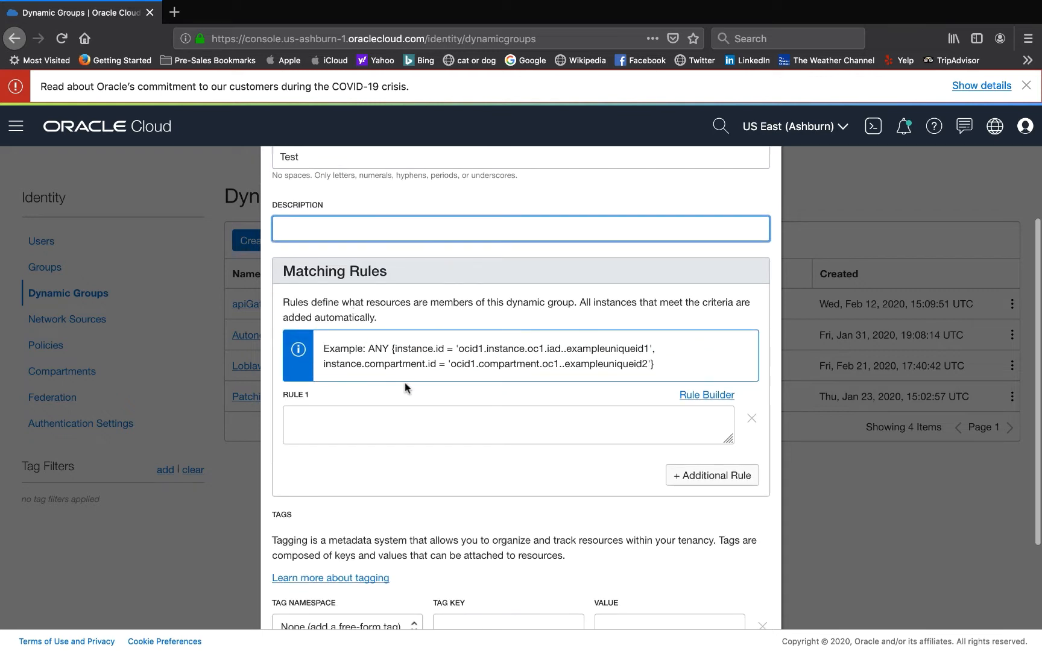
click(405, 419)
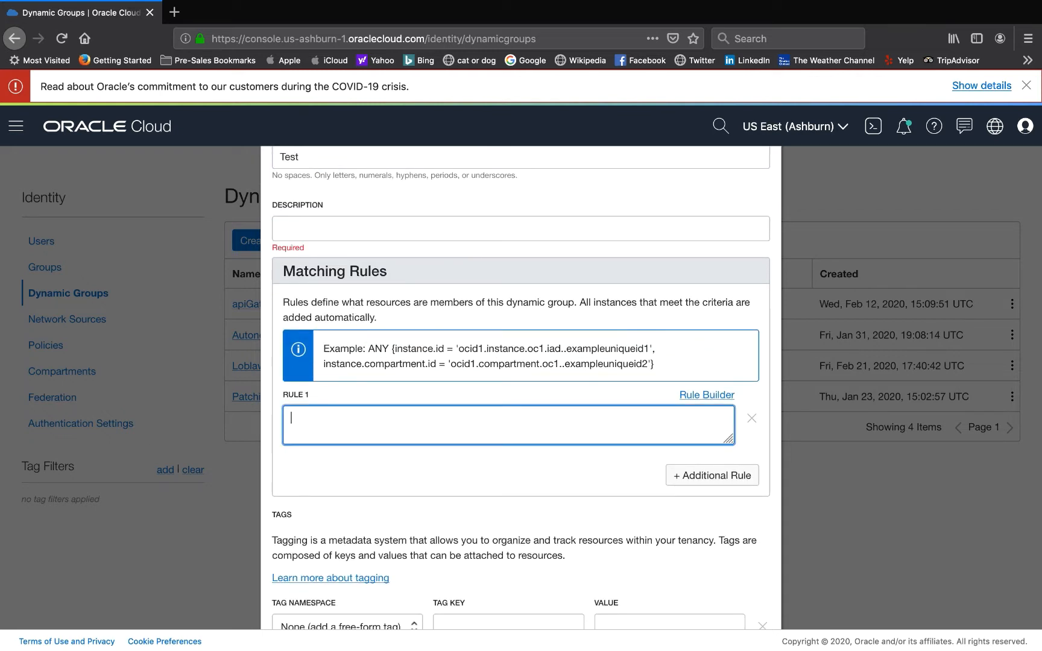
key(super+Tab)
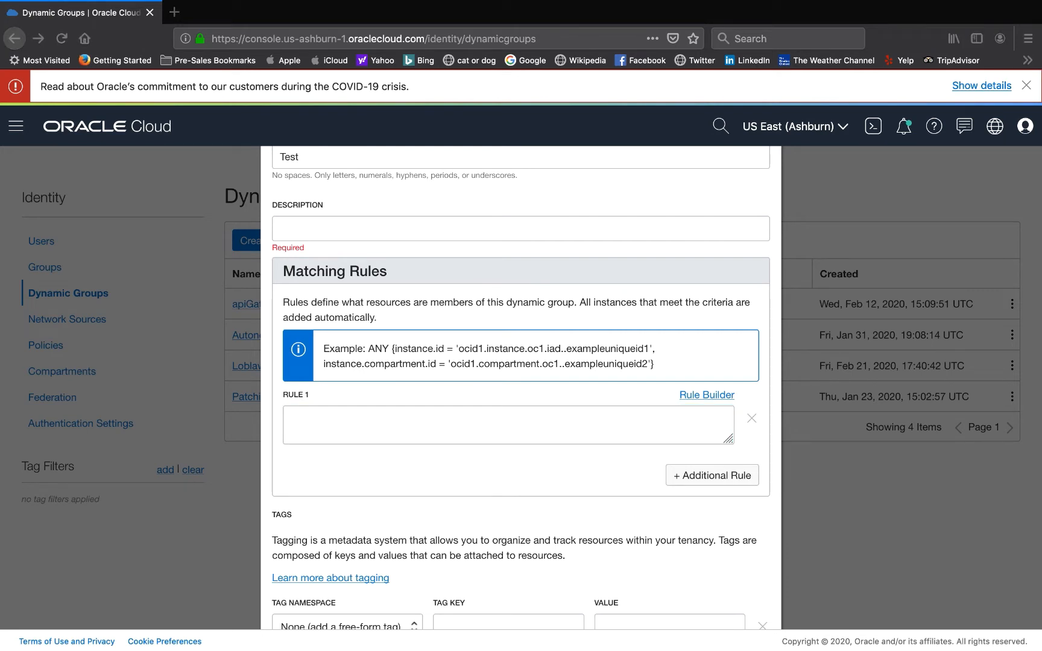
scroll(505, 415, up, 1)
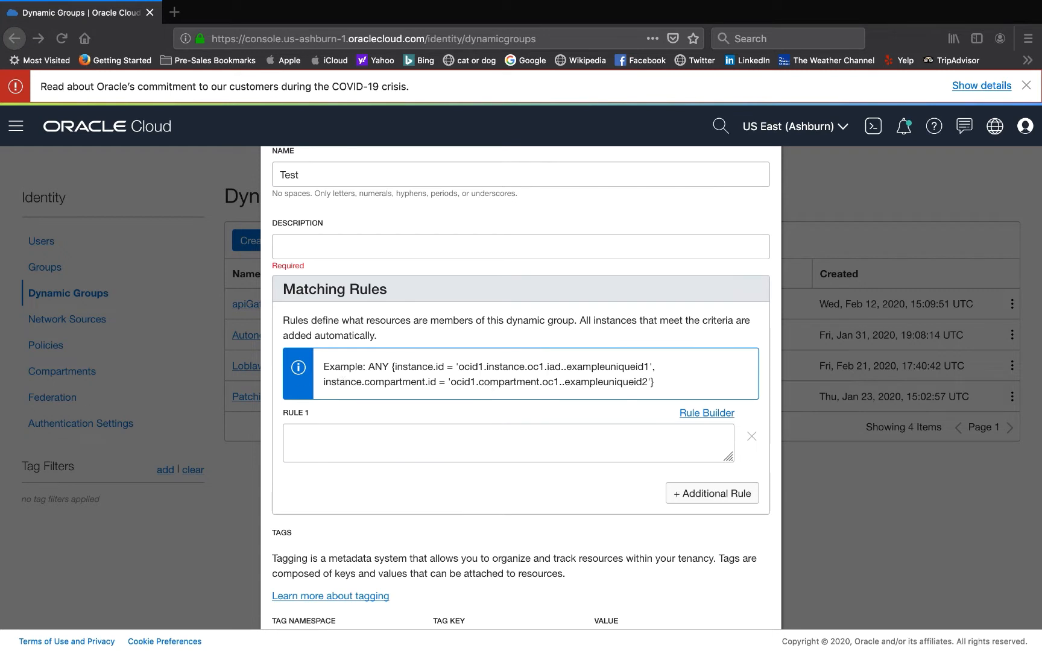
scroll(444, 433, down, 3)
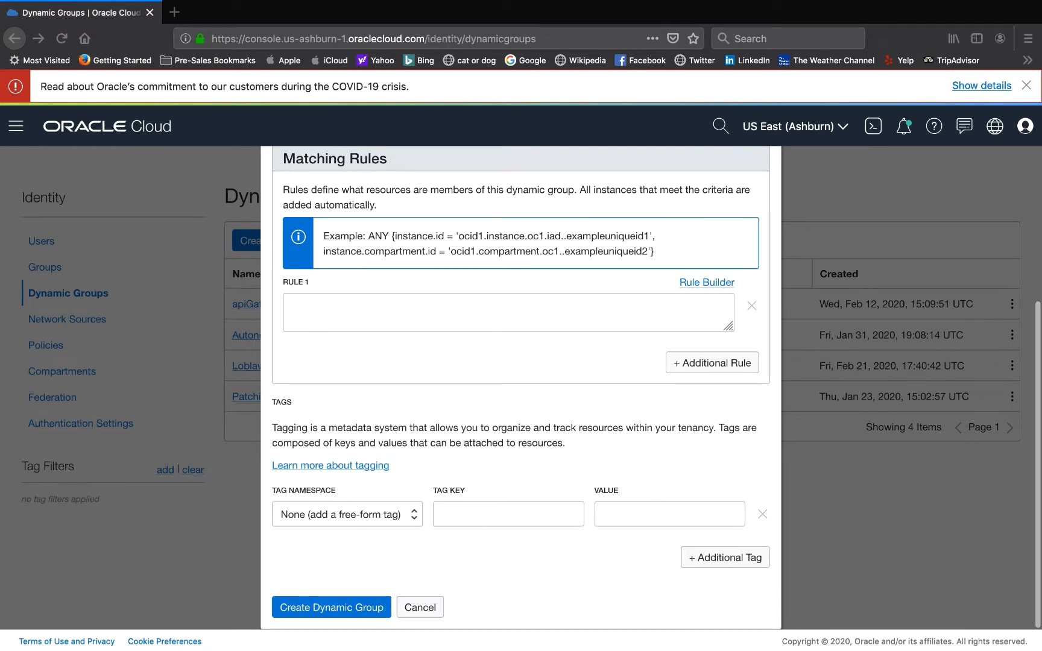
scroll(743, 278, up, 5)
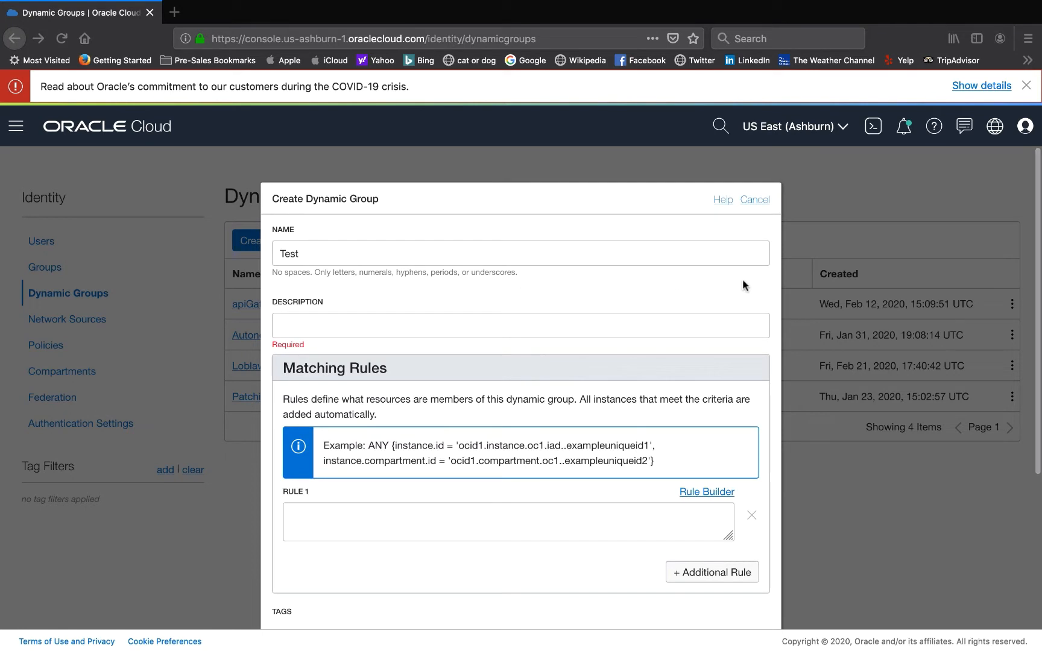
click(761, 201)
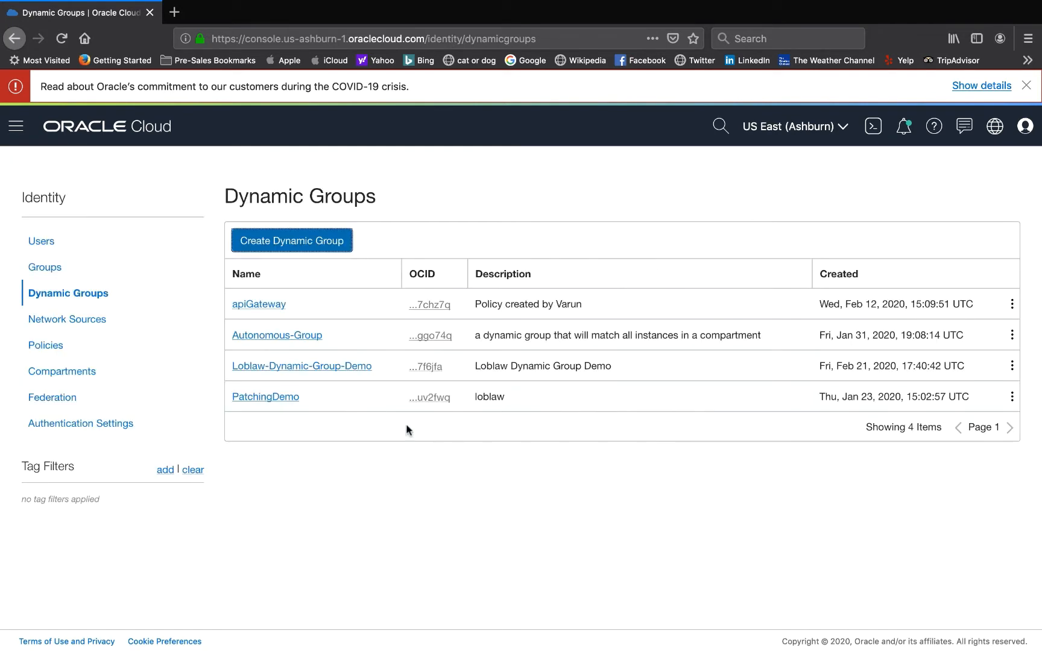
- Review the PatchingDemo dynamic group's matching rule, then open the Identity Policies page
click(289, 399)
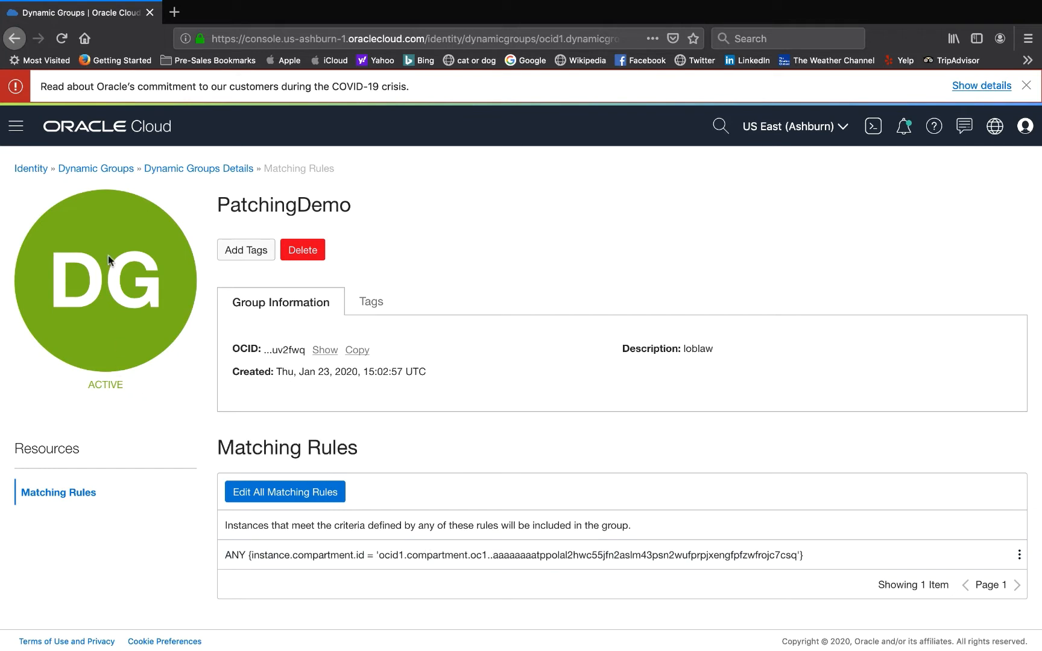
click(15, 125)
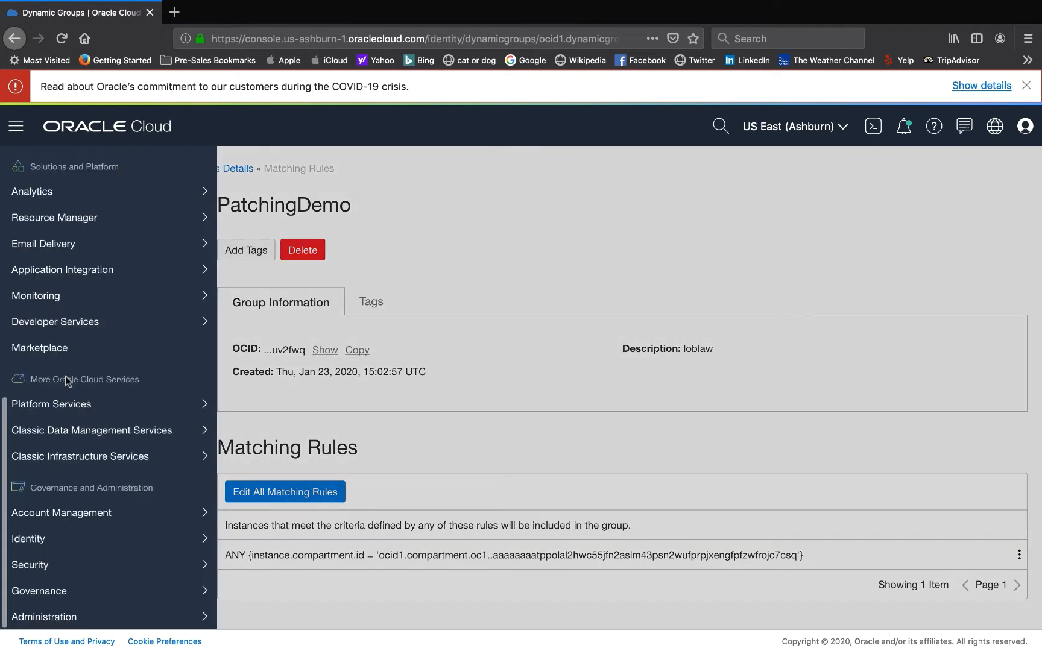
mouse_move(54, 551)
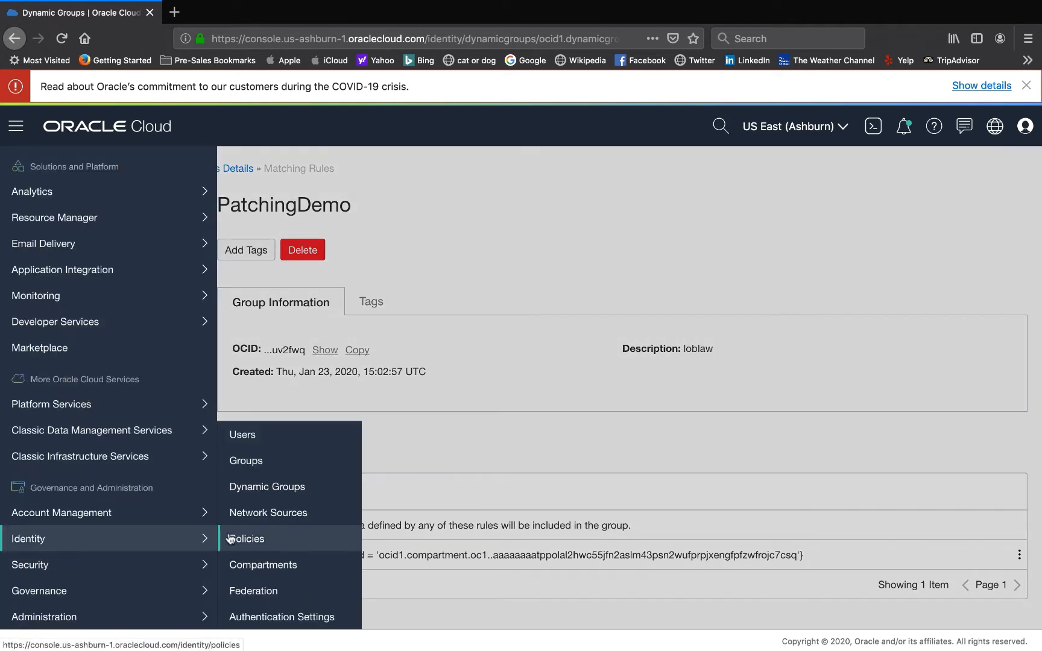
click(260, 540)
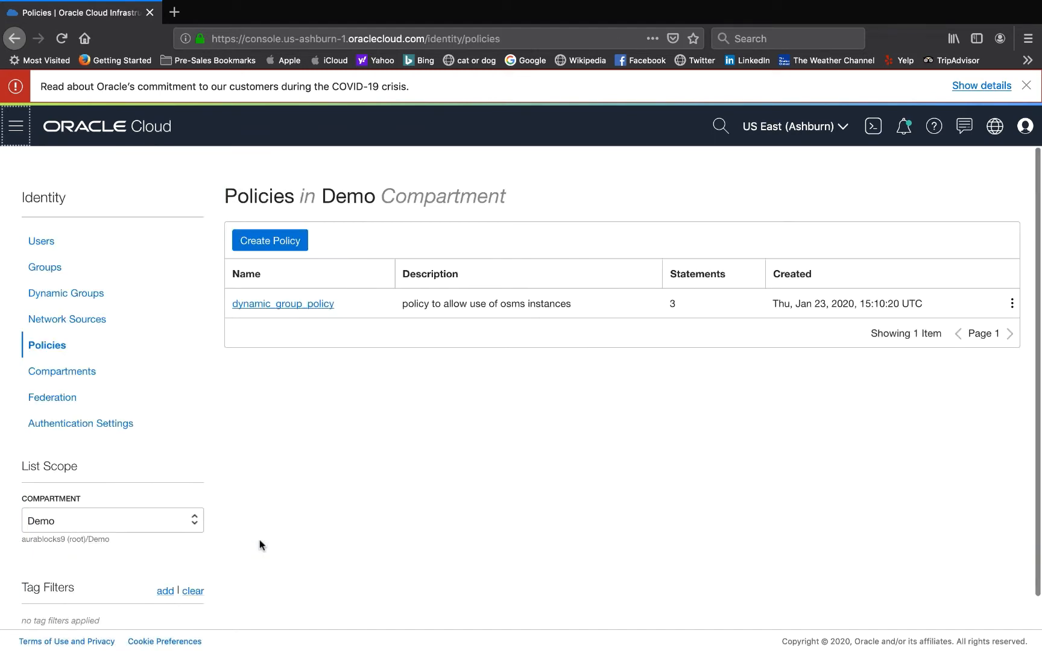
click(273, 247)
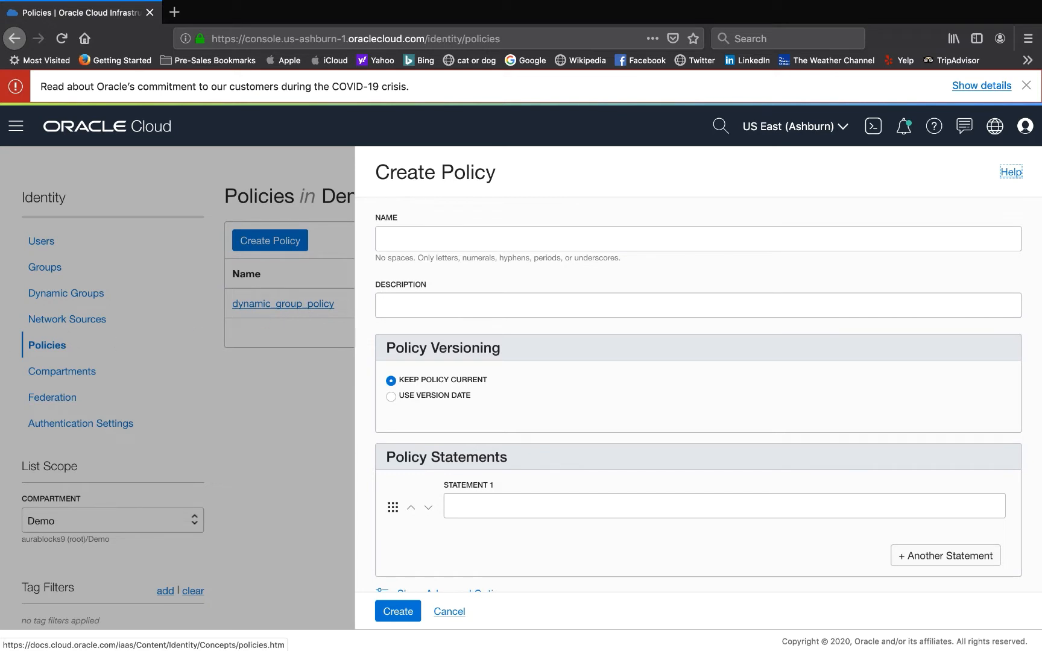
scroll(497, 375, down, 1)
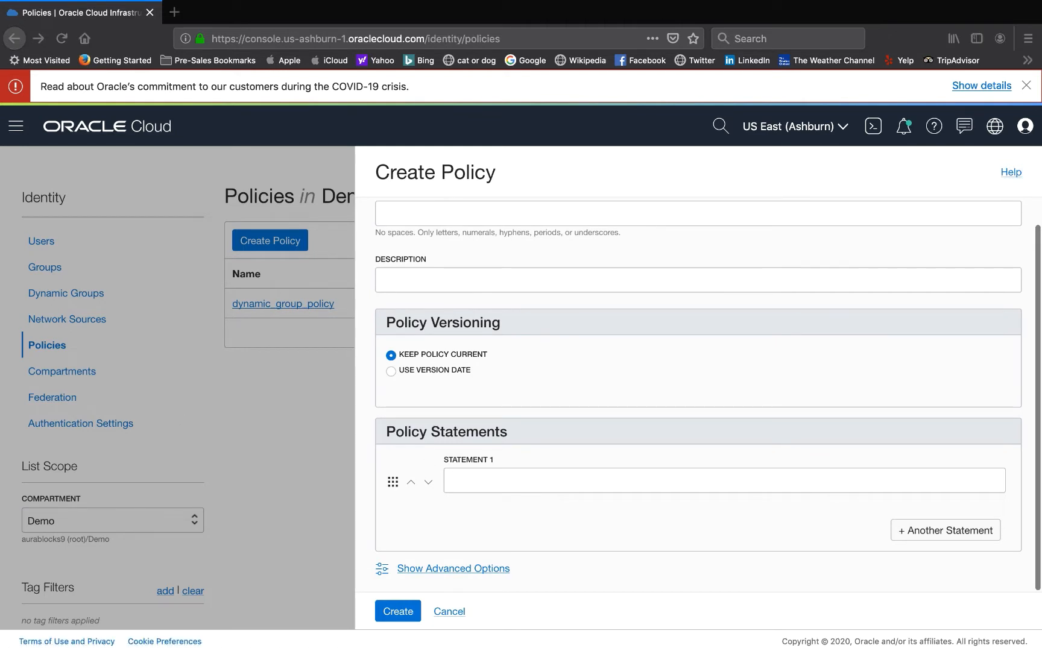
click(721, 480)
text(ALLOW dynamic-group <dynamic_group_name> to use osms-managed-instances in tenancy)
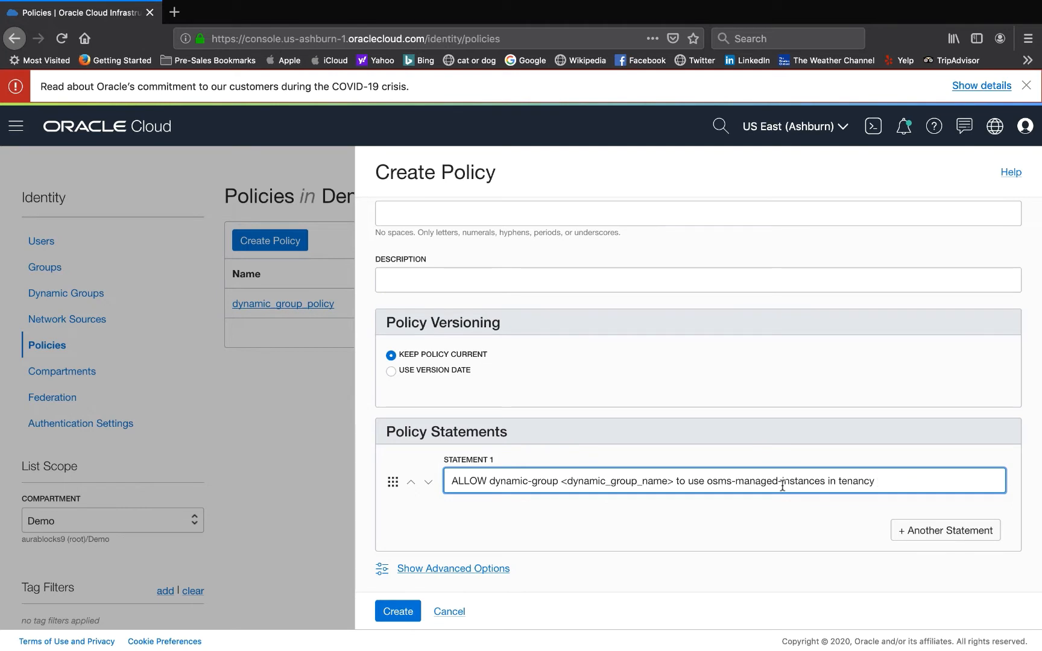
- Open the dynamic_group_policy policy and review its statements
click(311, 310)
click(312, 305)
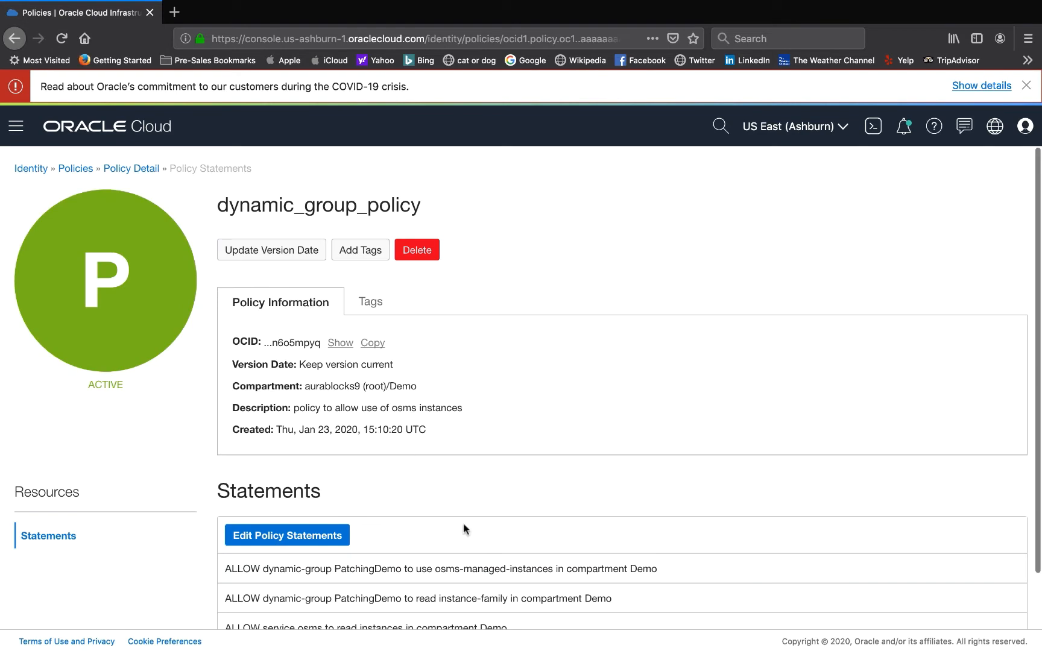
scroll(386, 513, down, 2)
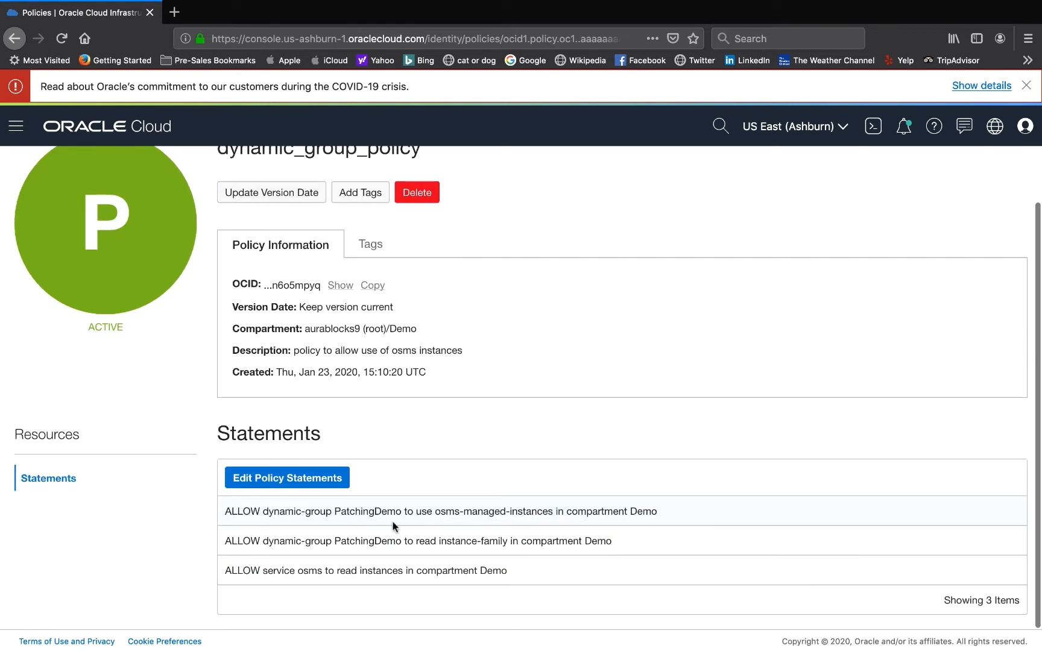
scroll(408, 526, up, 2)
scroll(407, 526, down, 2)
scroll(416, 366, up, 1)
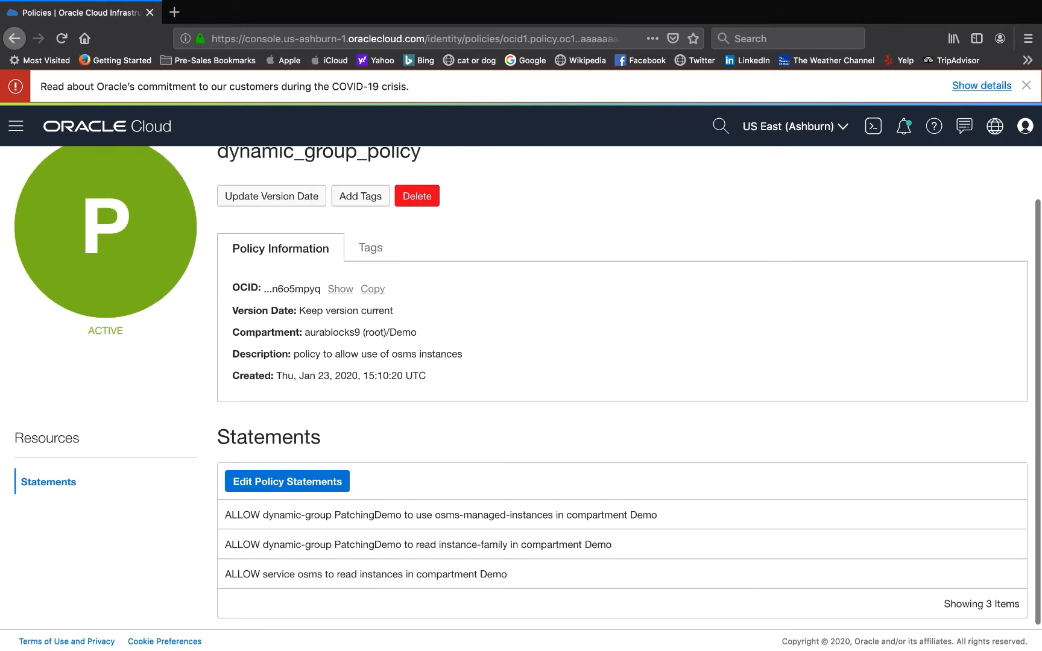
scroll(358, 298, up, 3)
- Open the OSMS_Test instance's details from the Compute instances list
click(21, 131)
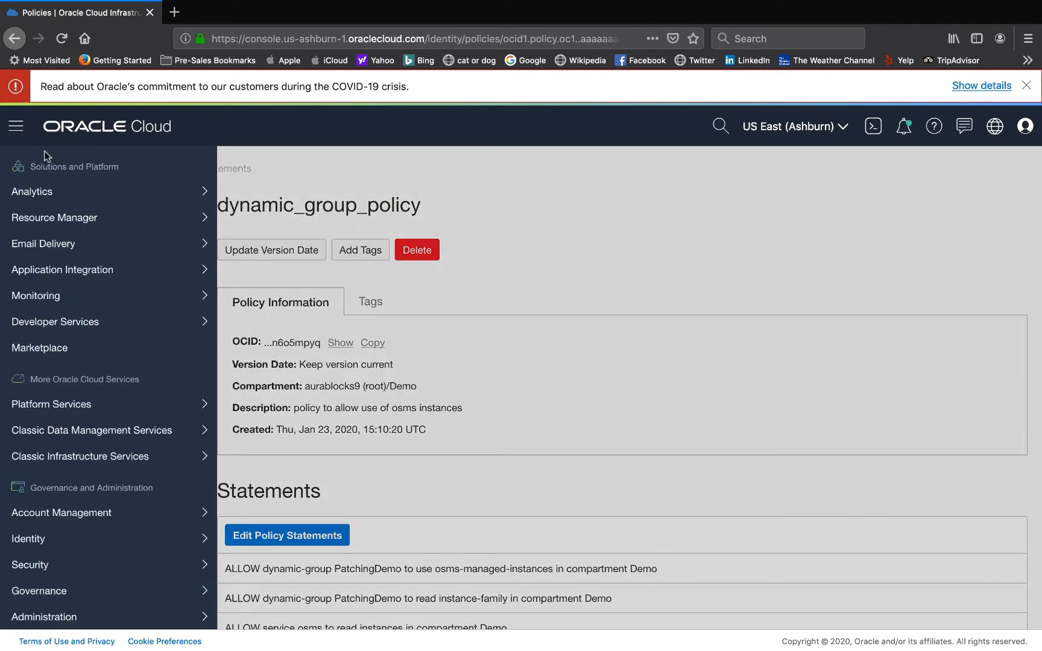
scroll(82, 190, up, 10)
mouse_move(79, 190)
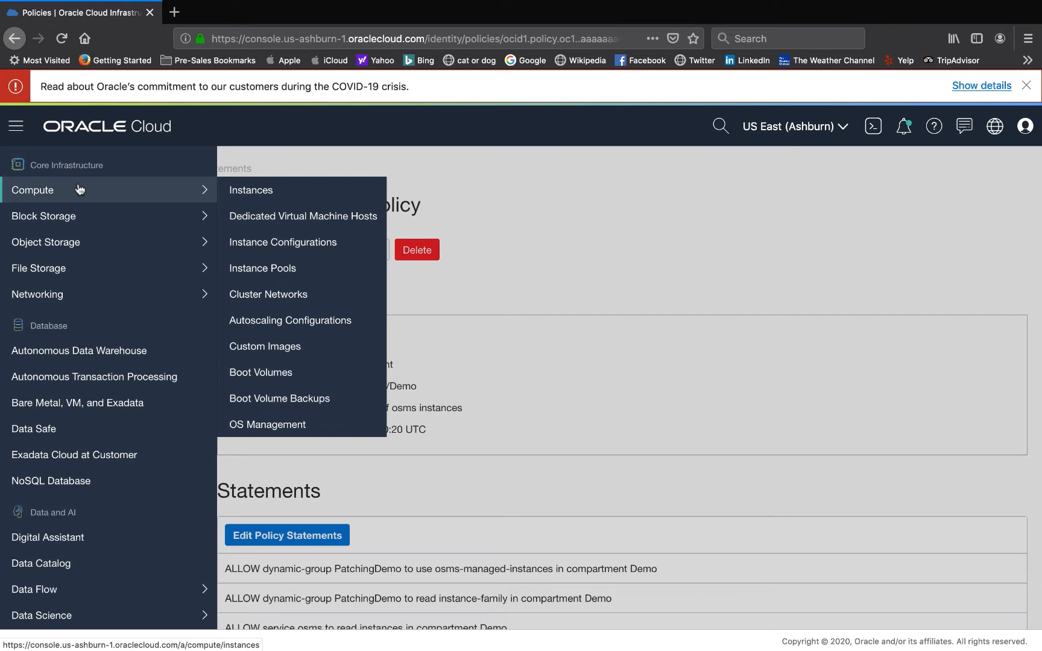
click(263, 191)
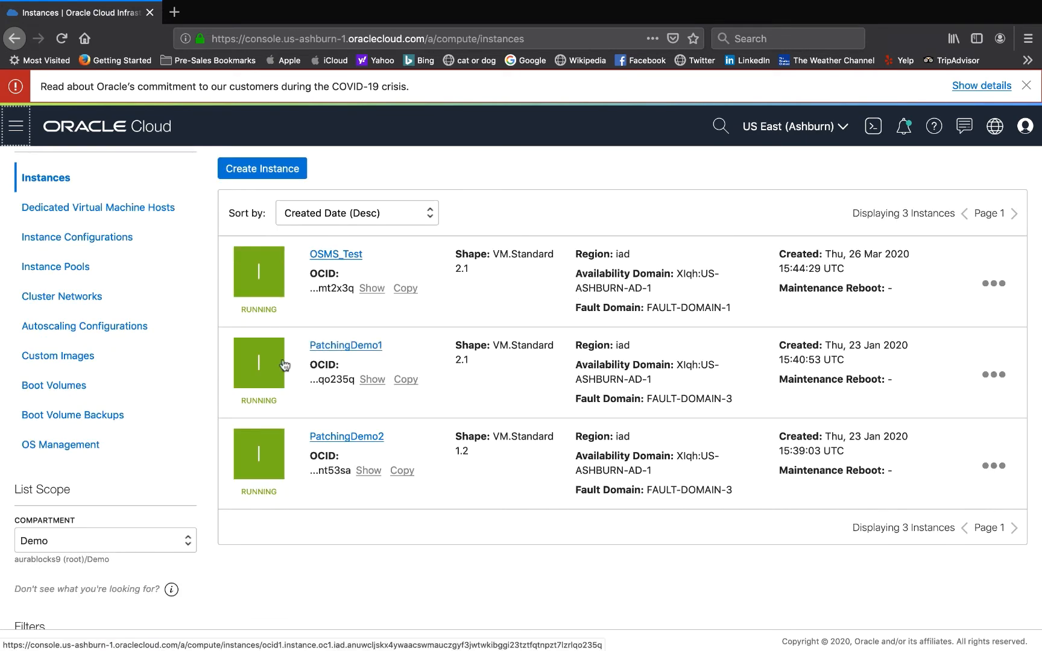
scroll(283, 362, down, 2)
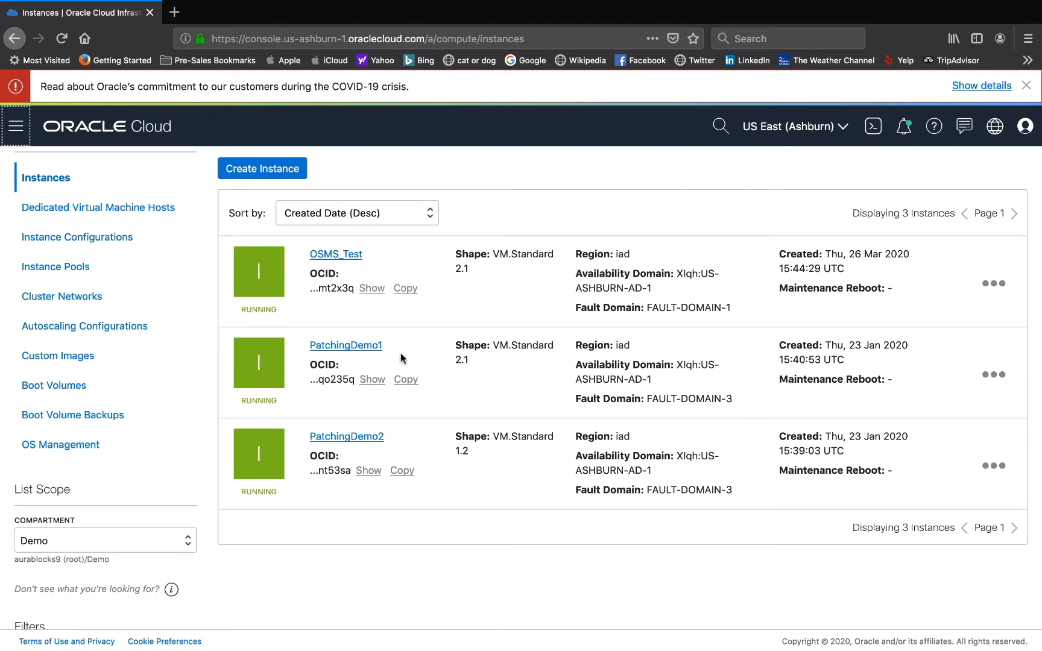
click(348, 260)
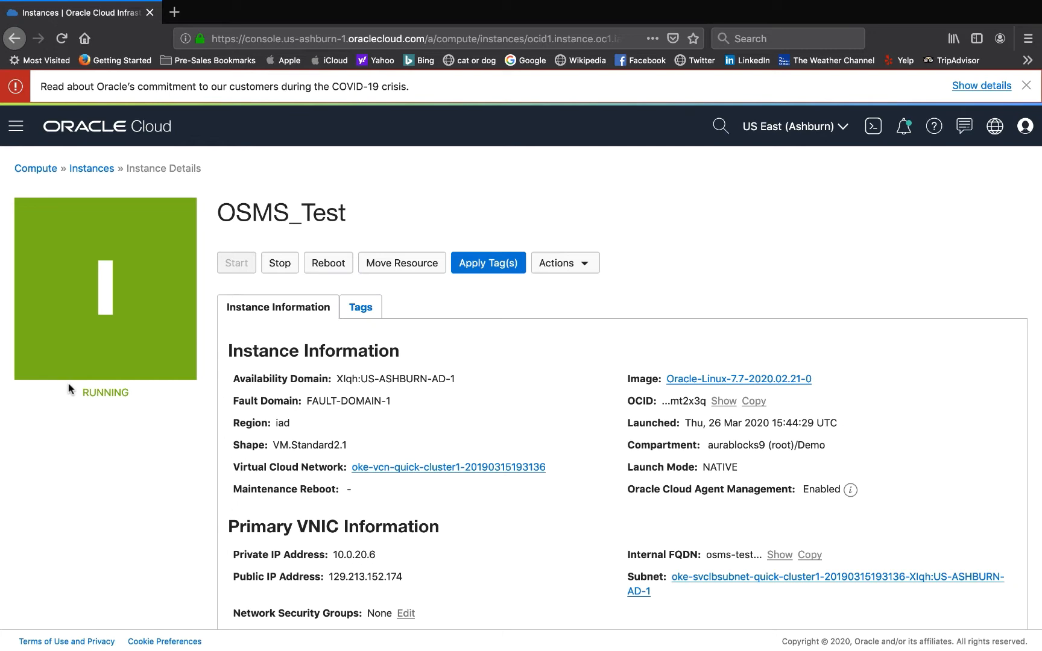
- Launch the Terminal app
scroll(352, 567, down, 3)
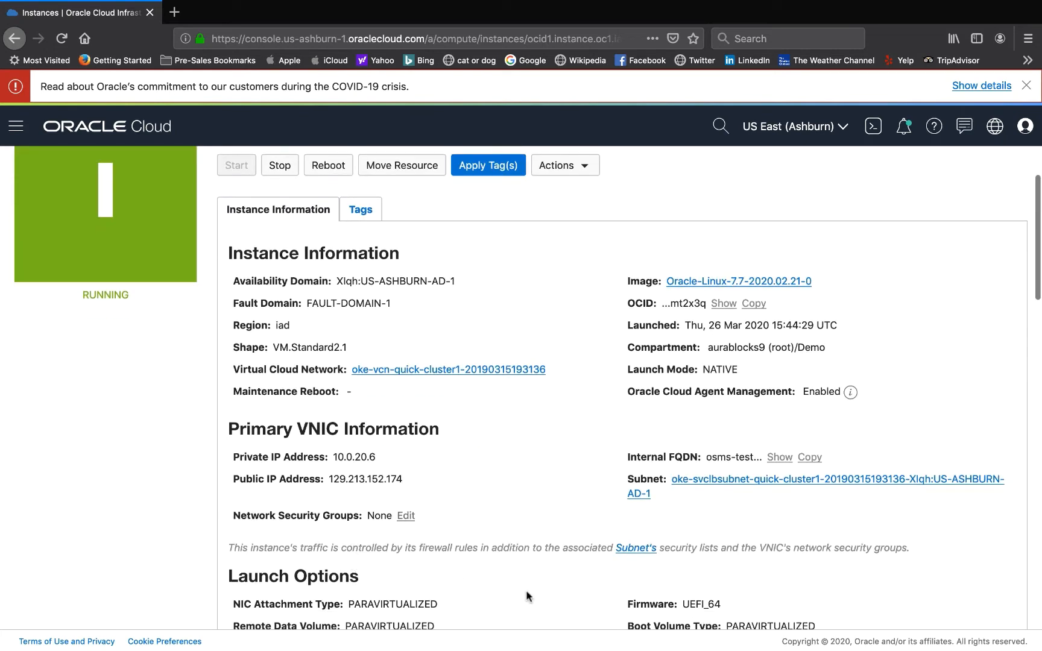
key(super+space)
text(te)
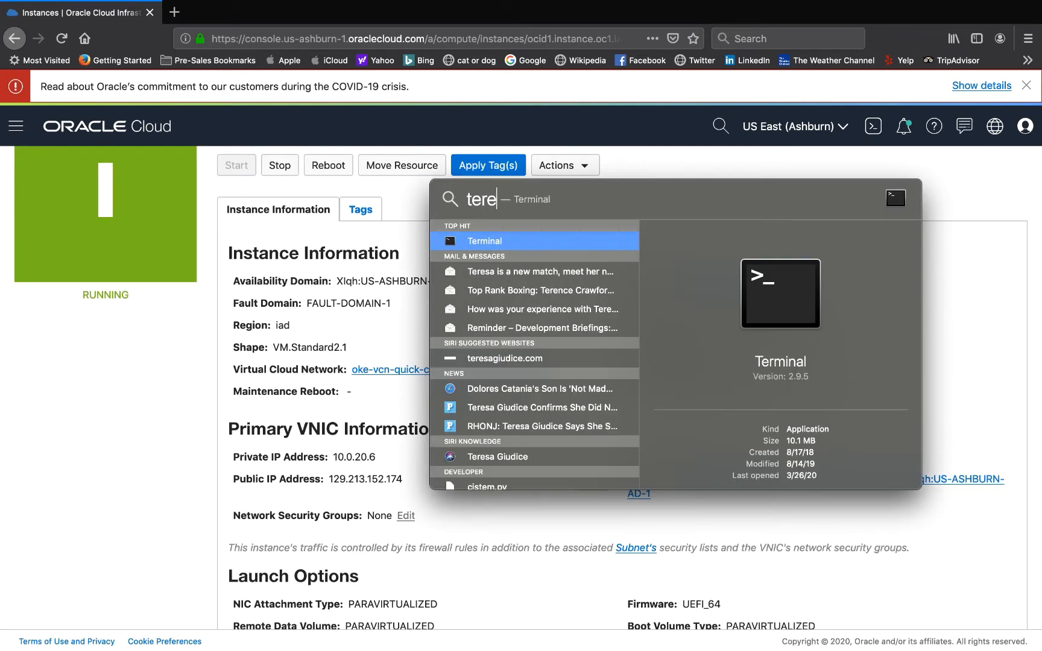
text(rminal)
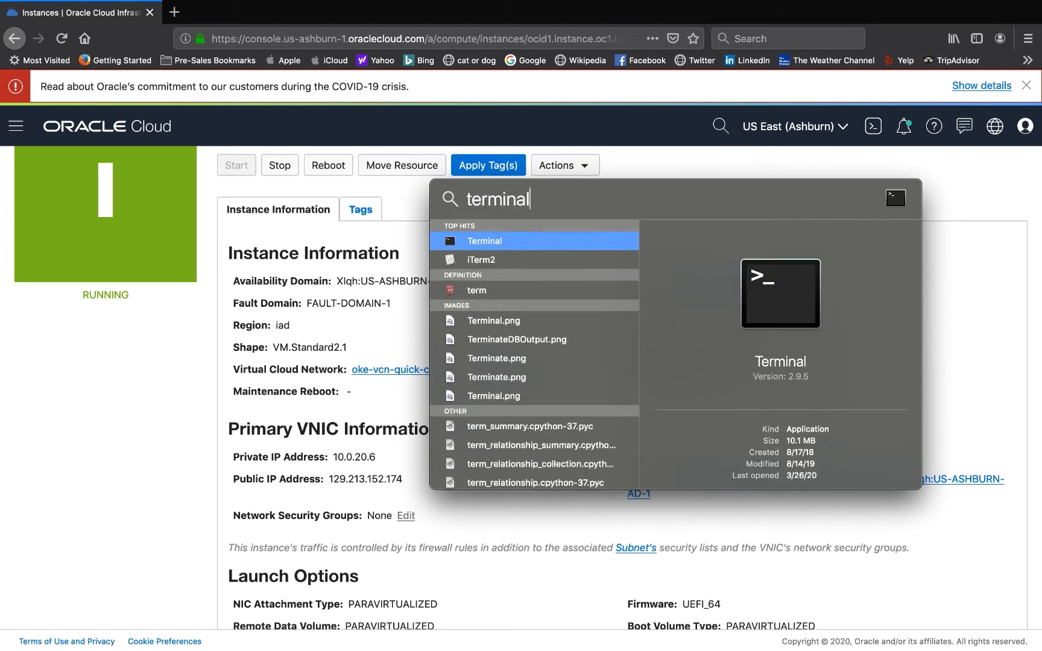
key(Return)
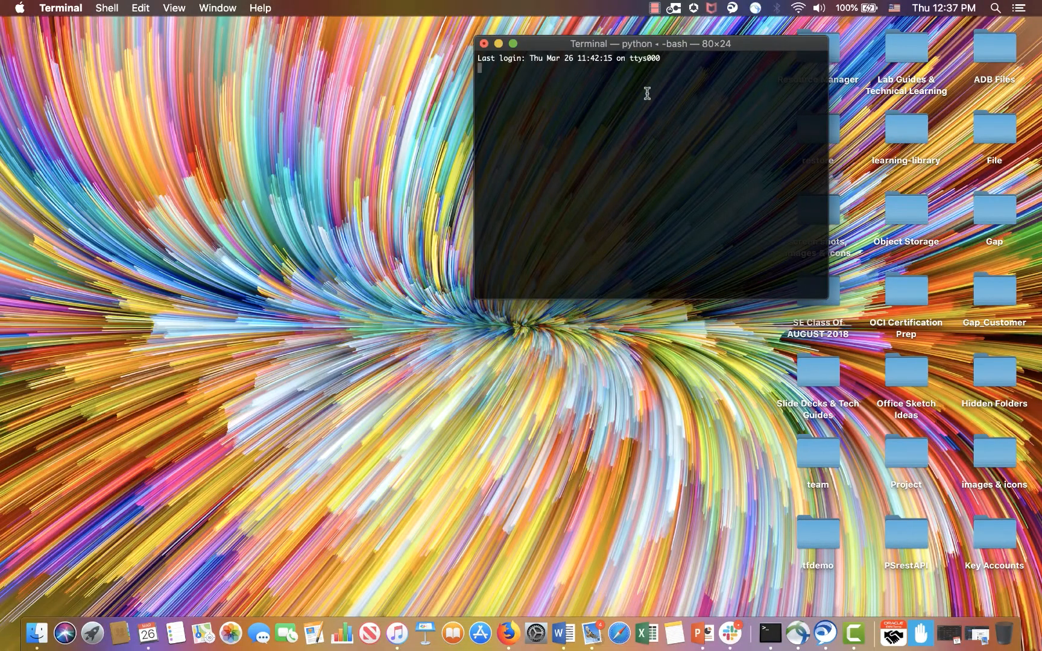
- Select the OSMS_Test instance's public IP address in the console, then return to the Terminal window
click(509, 633)
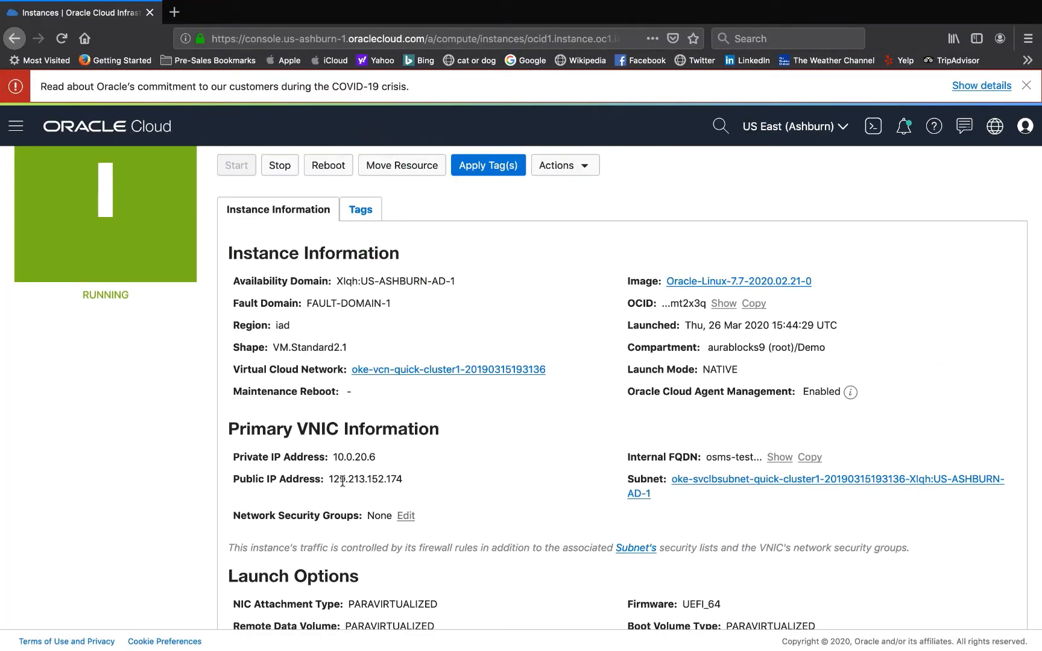
drag(328, 481, 402, 485)
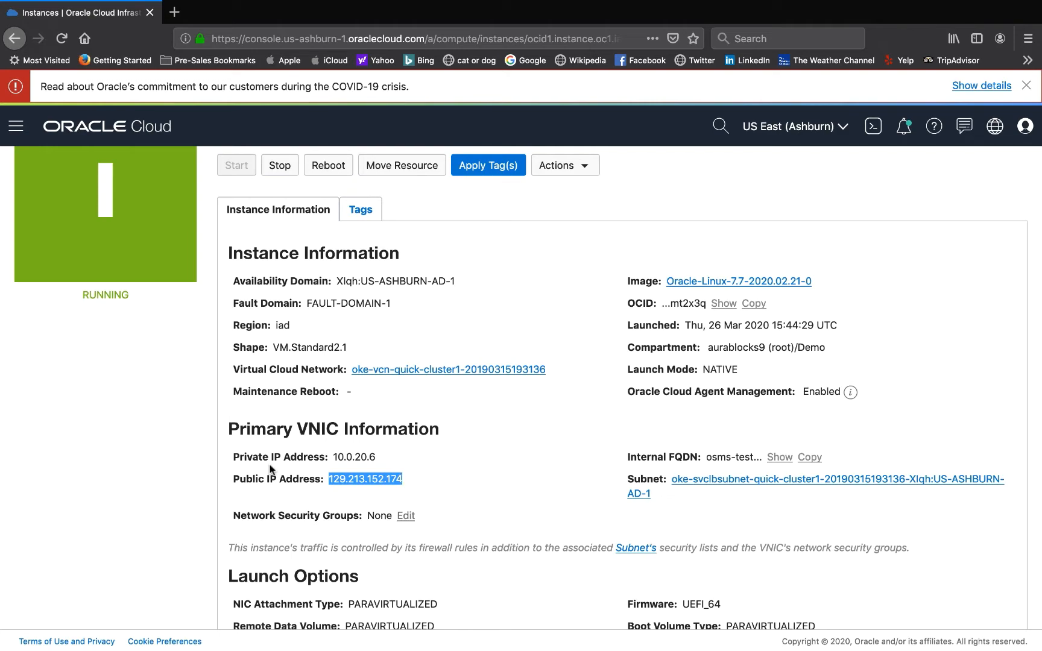
key(ctrl+Up)
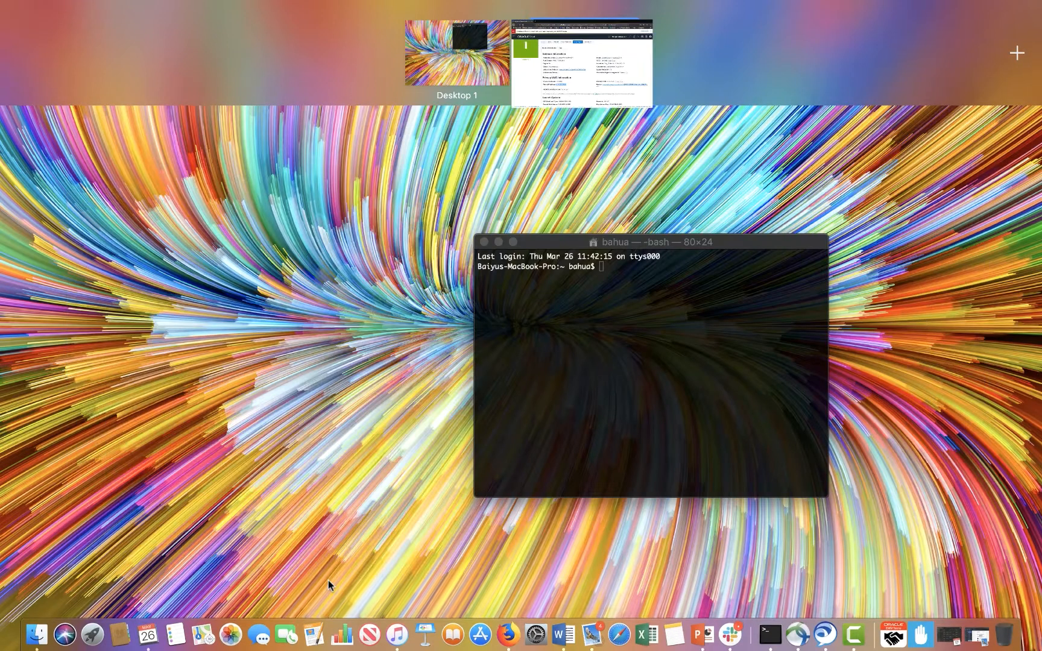
click(679, 405)
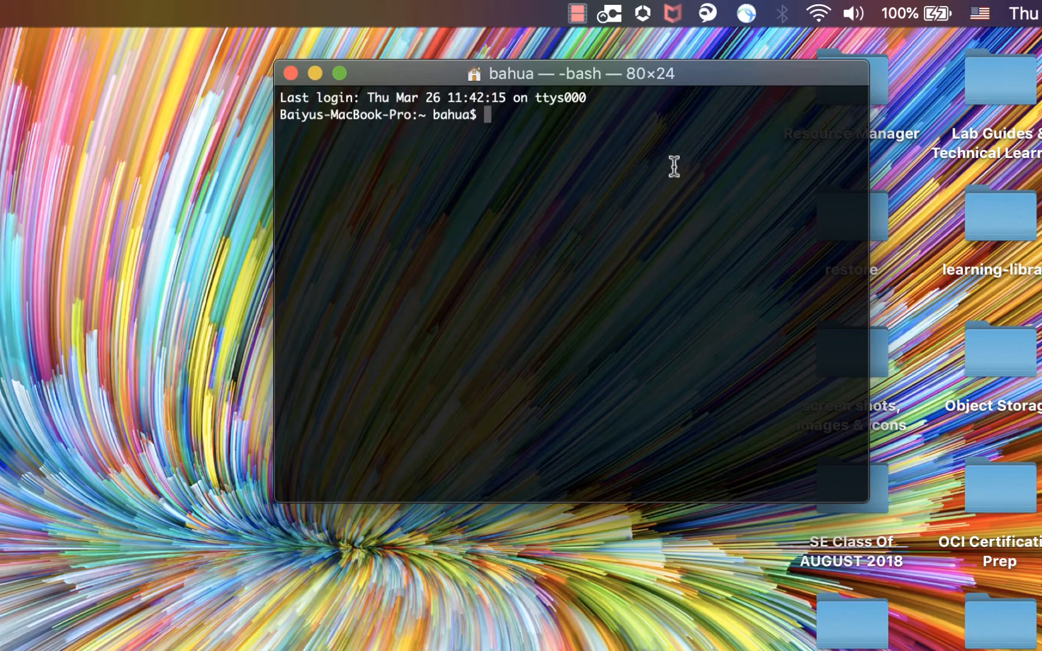
text(ssh -i ~/.ssh/id_rsa opc@129.213.152.174)
key(Return)
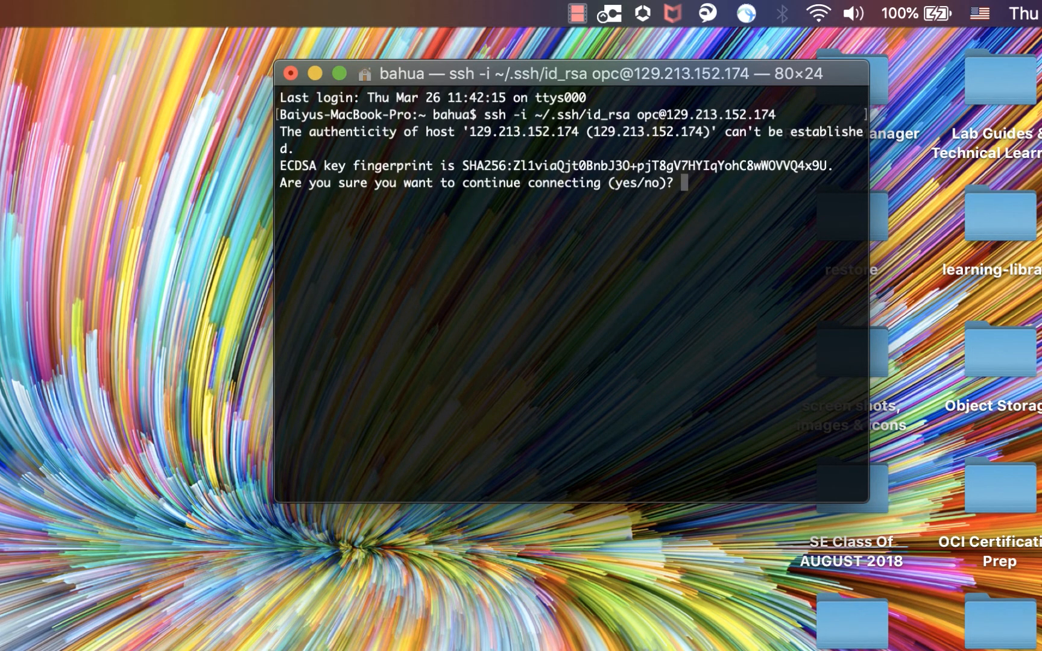
text(yes)
key(Return)
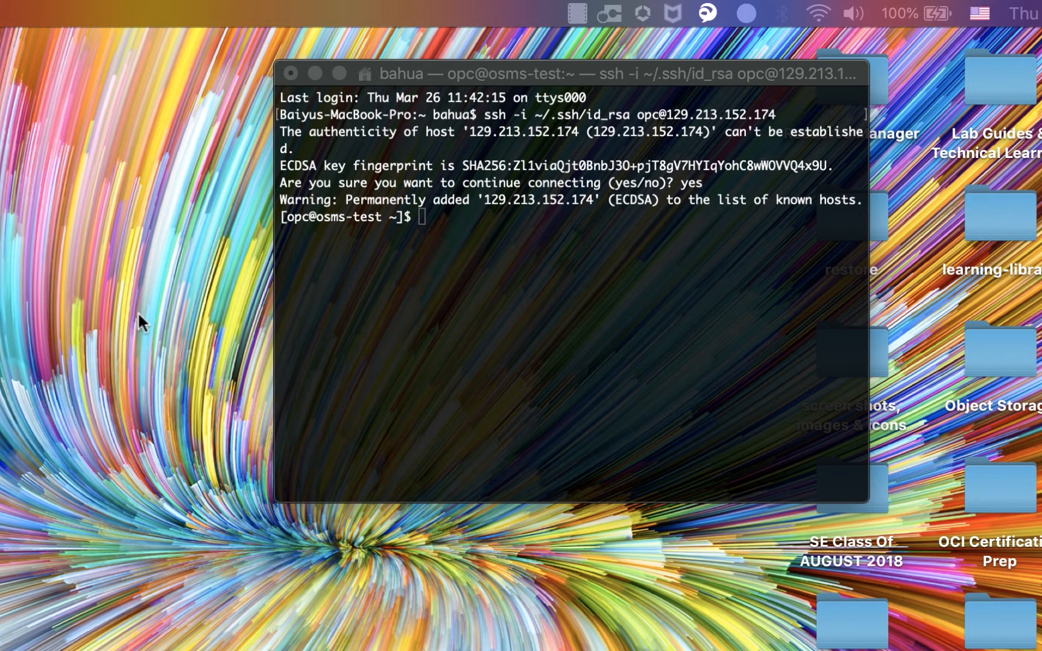
click(455, 216)
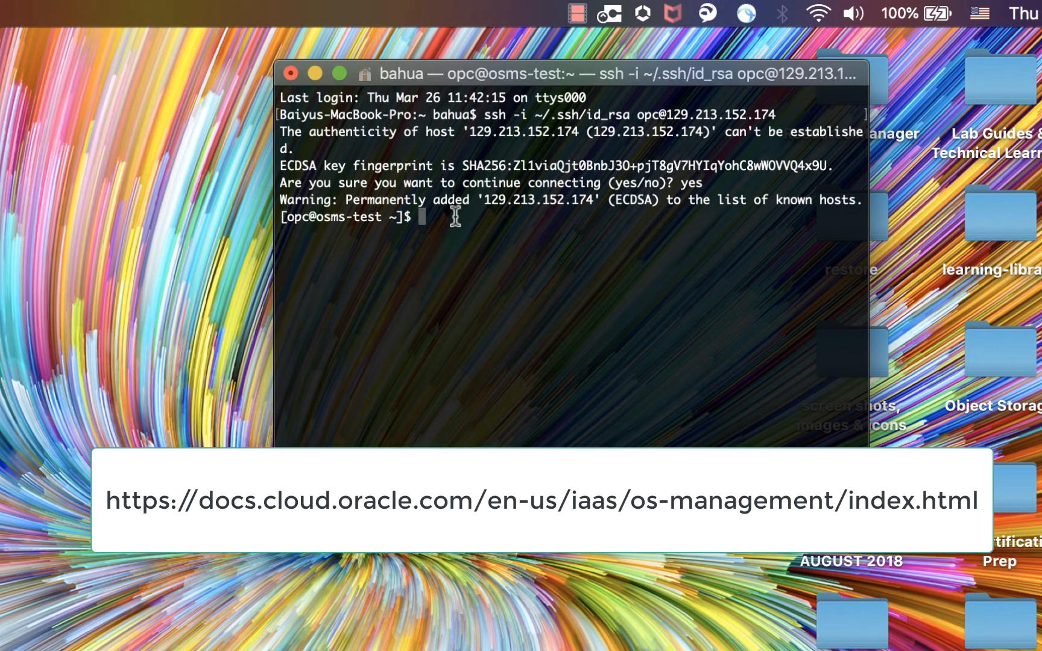
text(sudo yum install osms-agent)
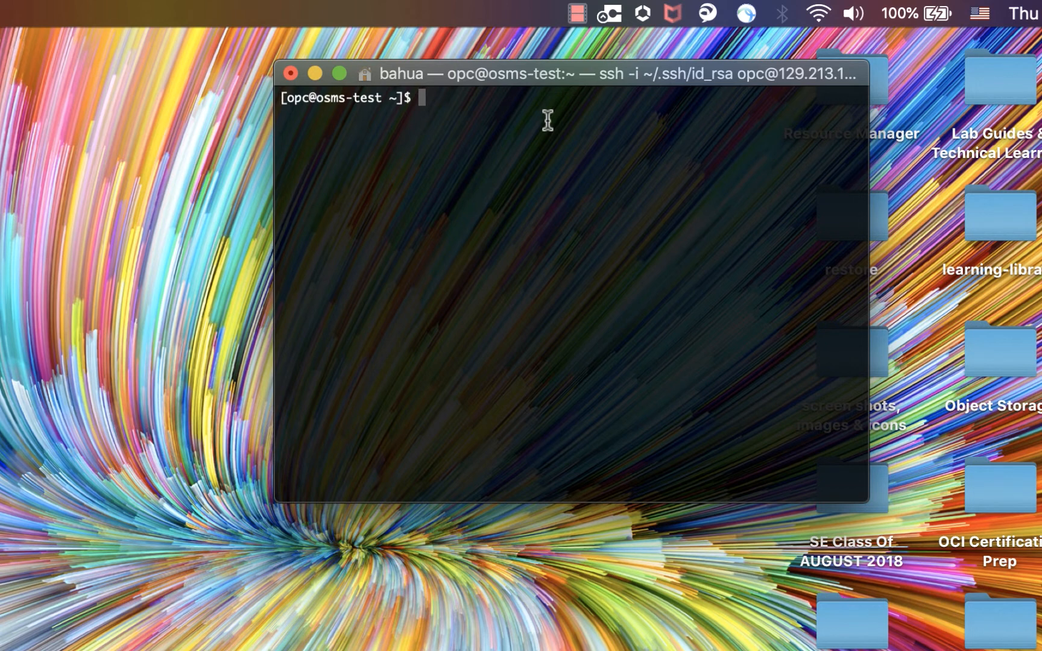
text(sudo yum ins)
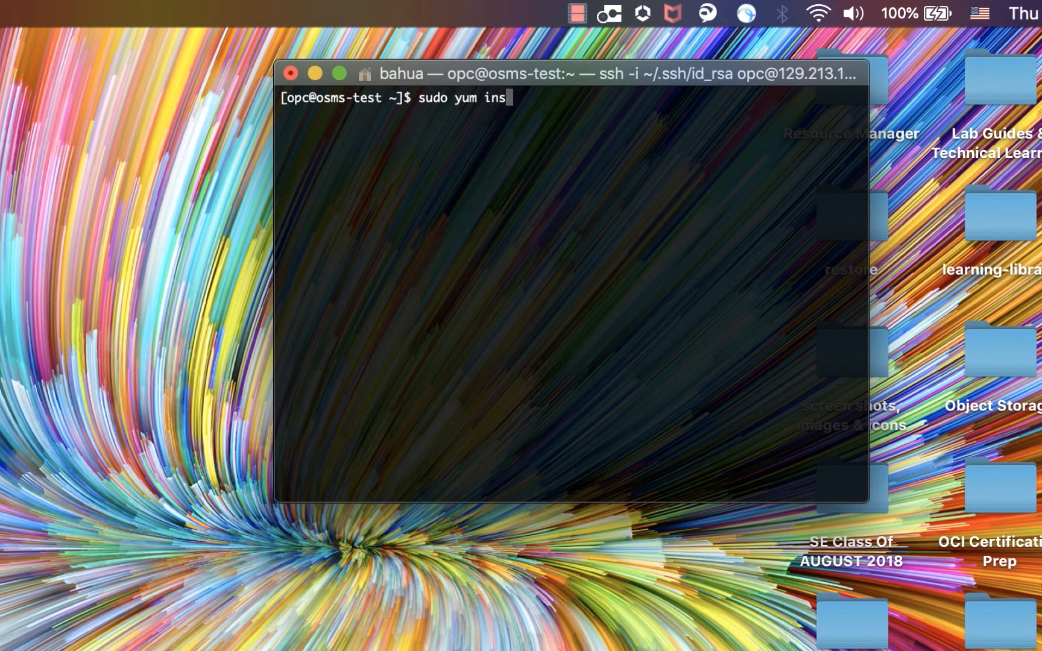
text(tall osms age)
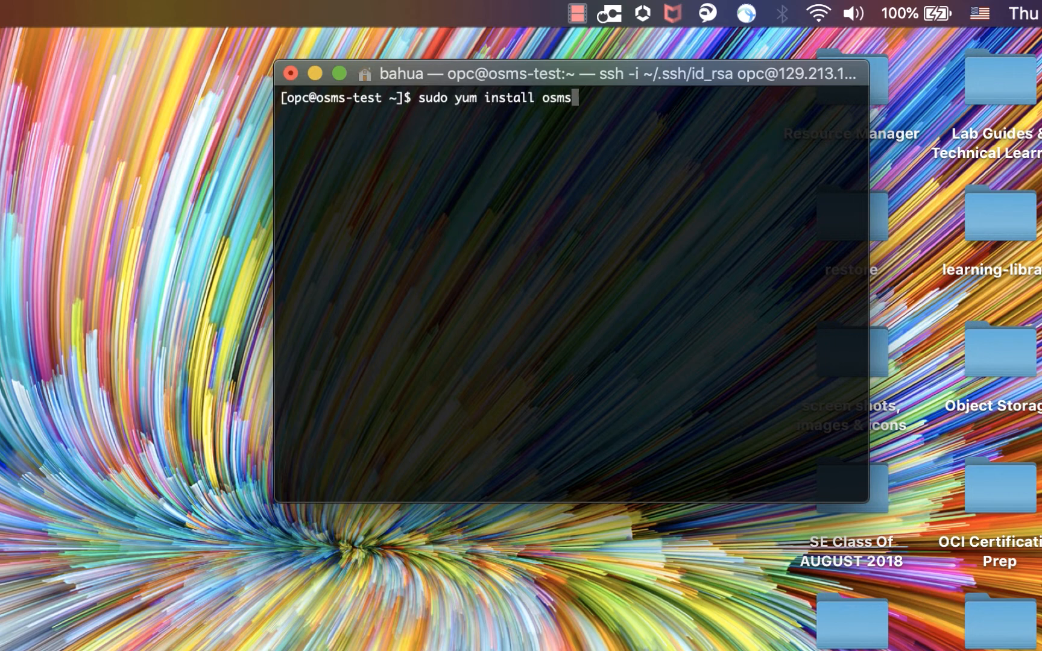
key(BackSpace)
key(BackSpace)
key(BackSpace)
key(BackSpace)
text(-agent)
key(ctrl+u)
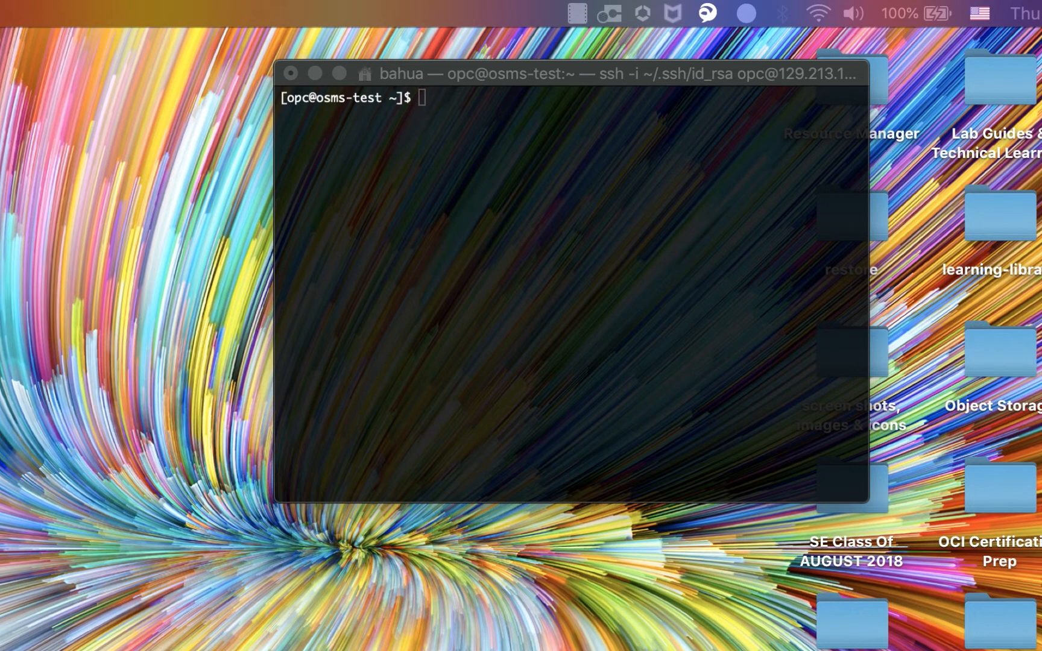
- Paste the command sudo yum-config-manager --enable ol7_oci_included at the instance prompt, then close the Terminal window
click(482, 127)
text(sudo yum-config-manager --enable ol7_oci_included)
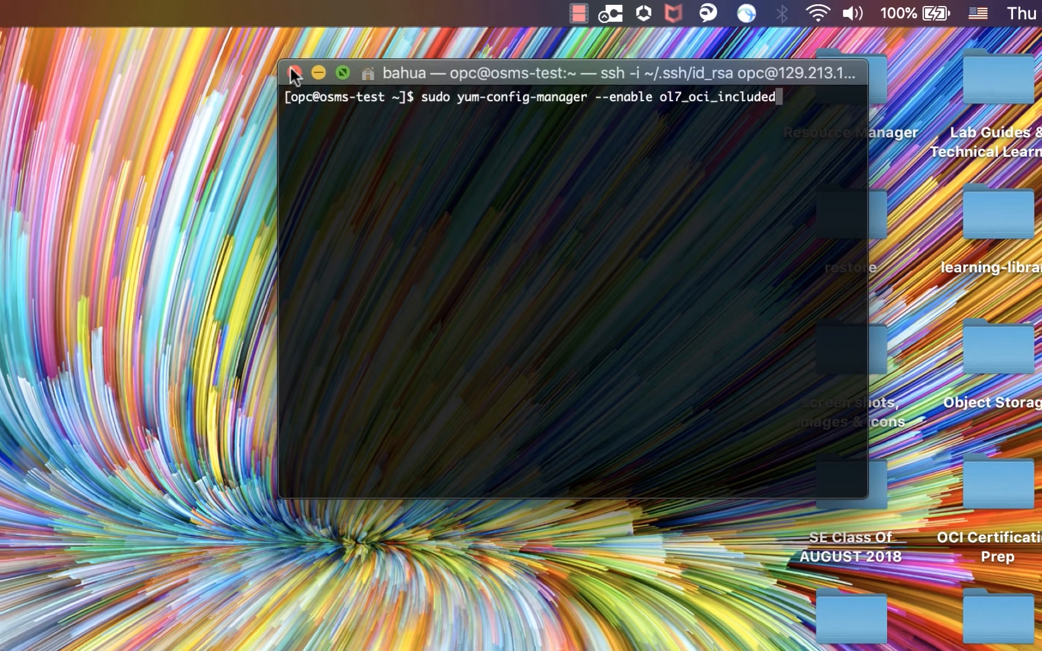
click(291, 73)
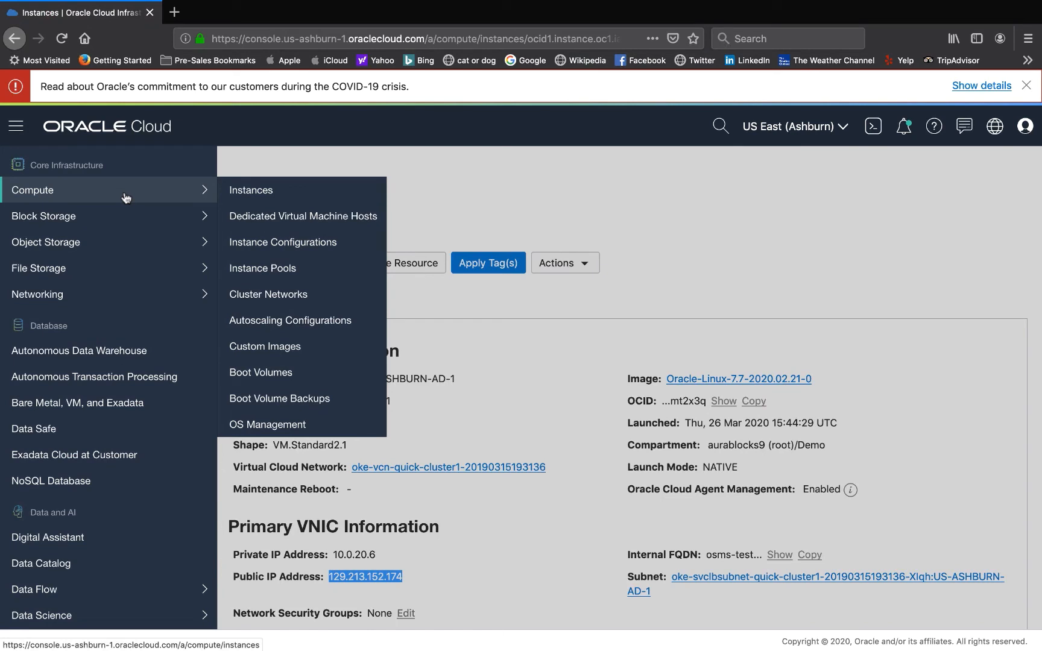
- Open OS Management's managed instance groups and open the Instance_group group
click(320, 426)
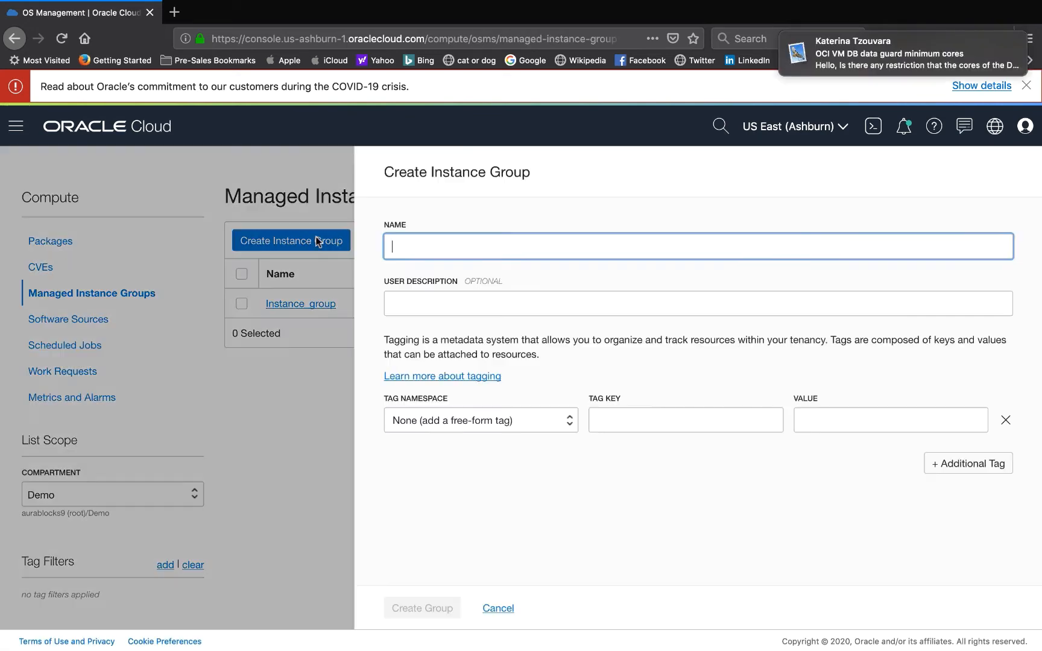
click(460, 243)
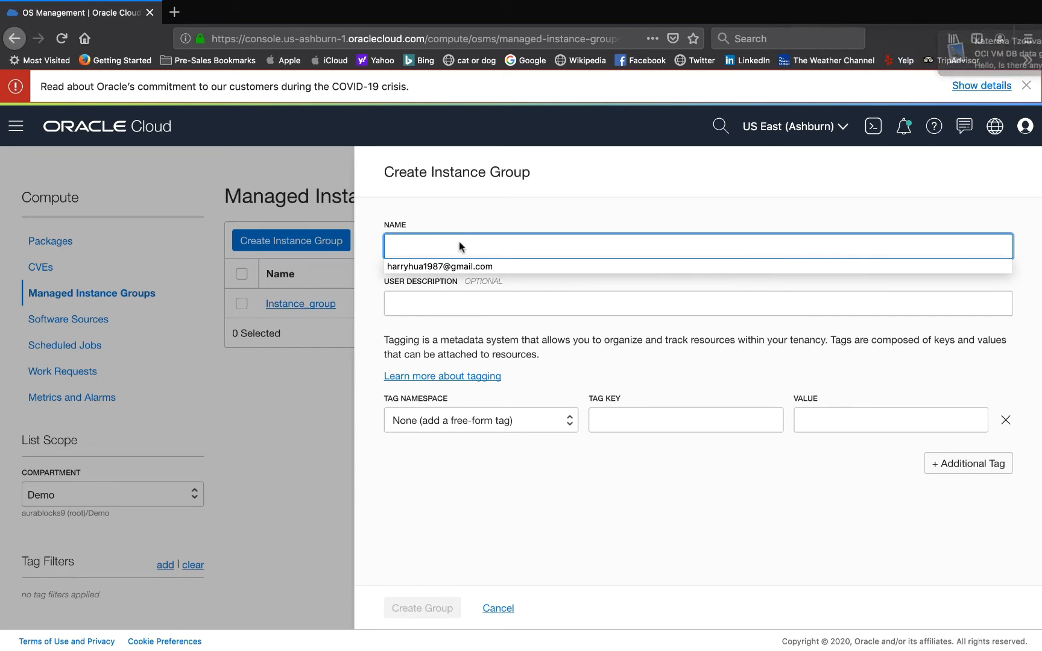
click(460, 245)
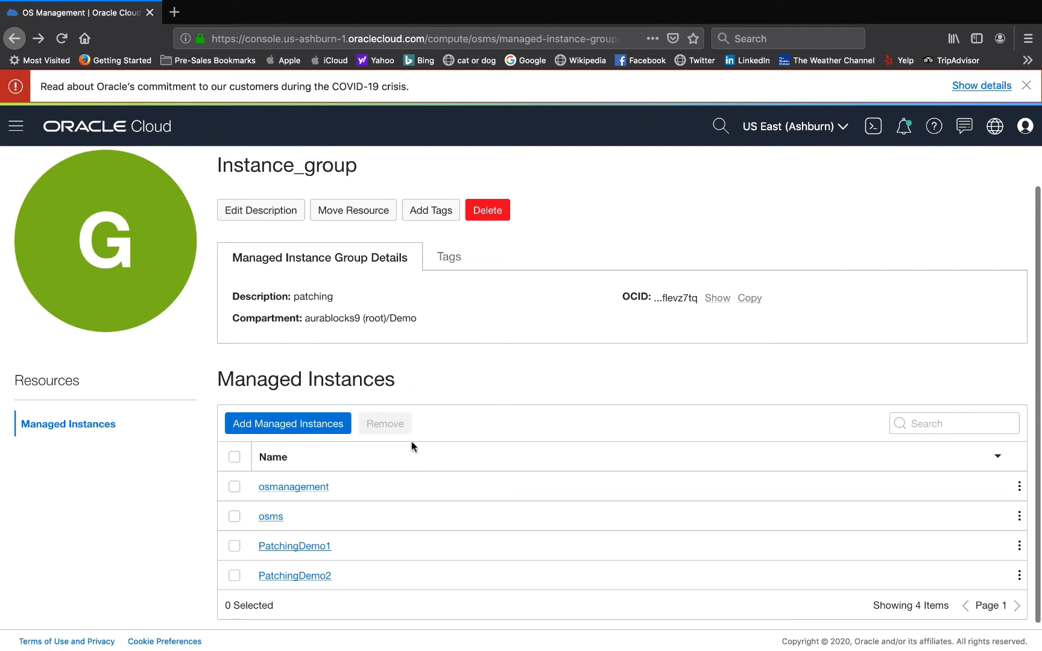
scroll(411, 428, up, 1)
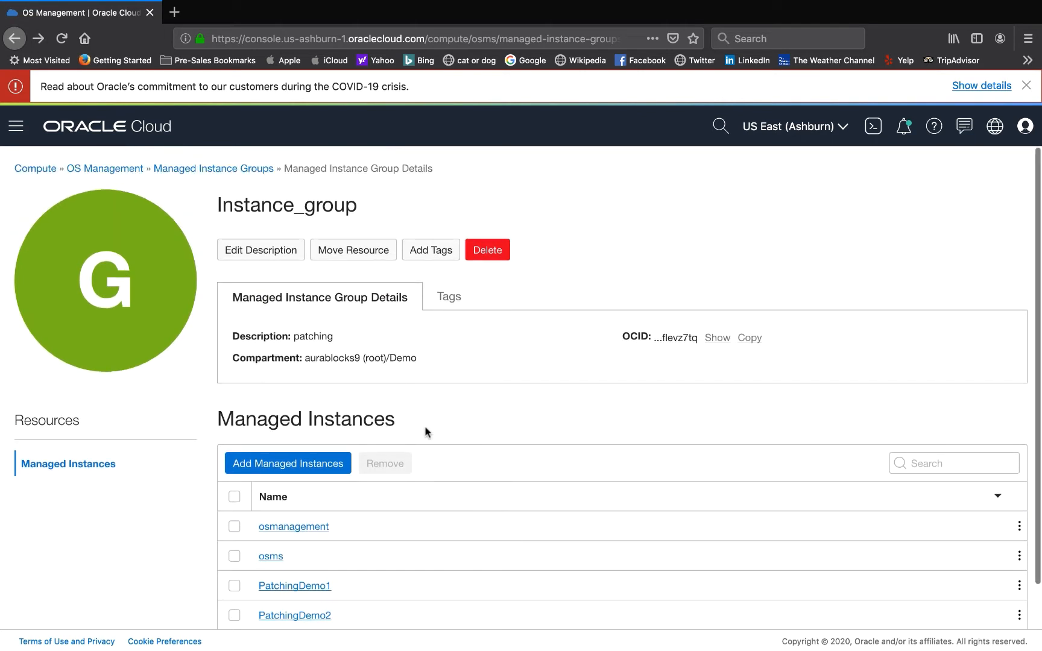
scroll(450, 430, down, 1)
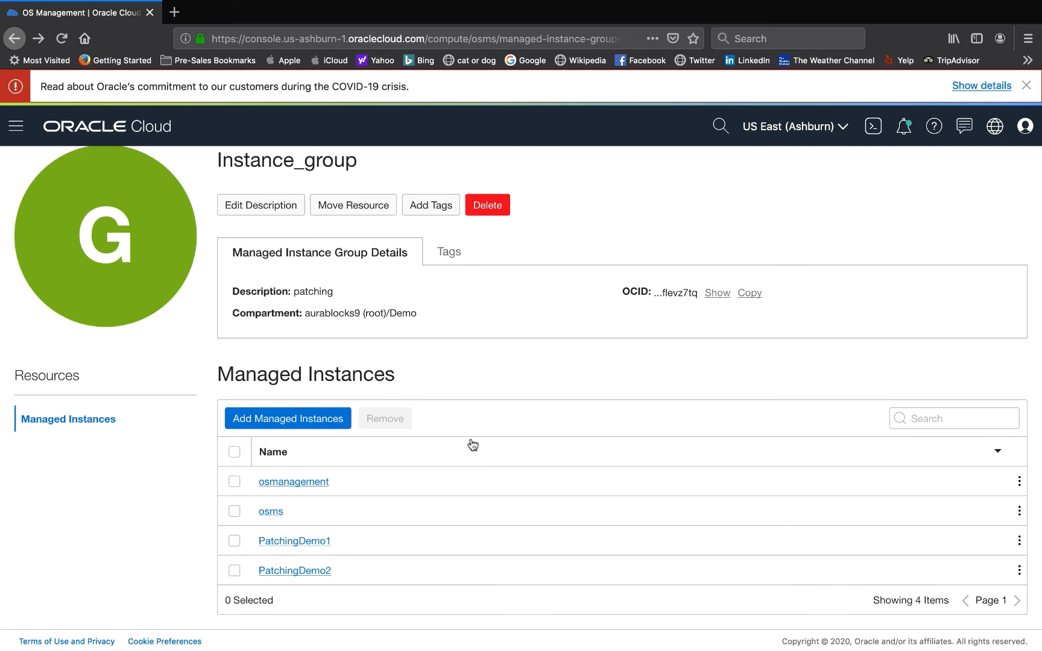
- Add the OSMS_Test instance from the Demo compartment to Instance_group as a managed instance
click(326, 420)
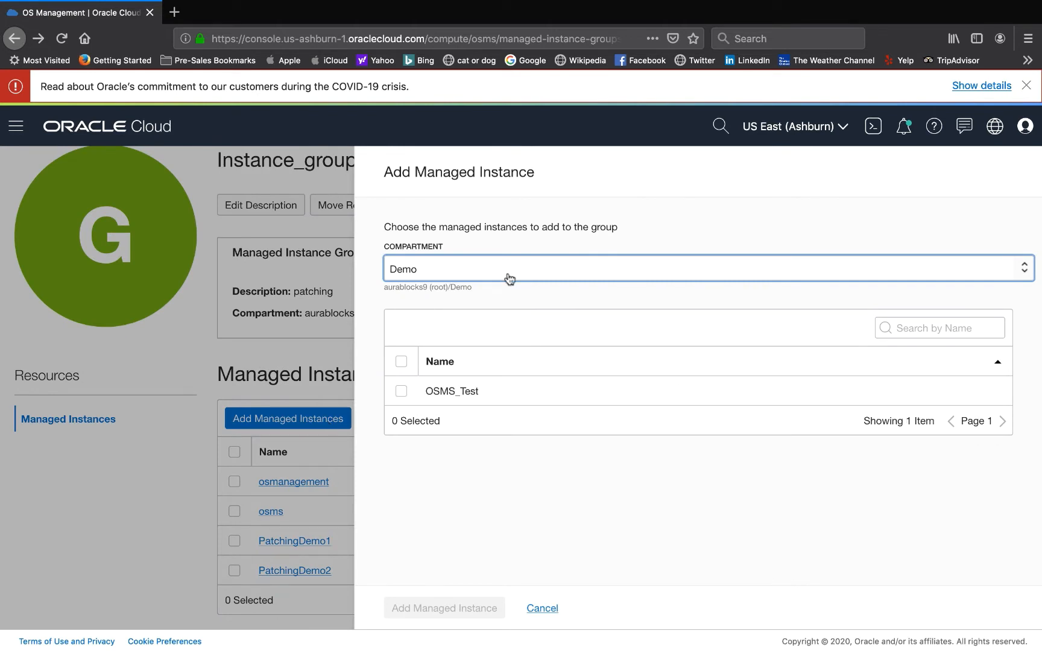
click(402, 393)
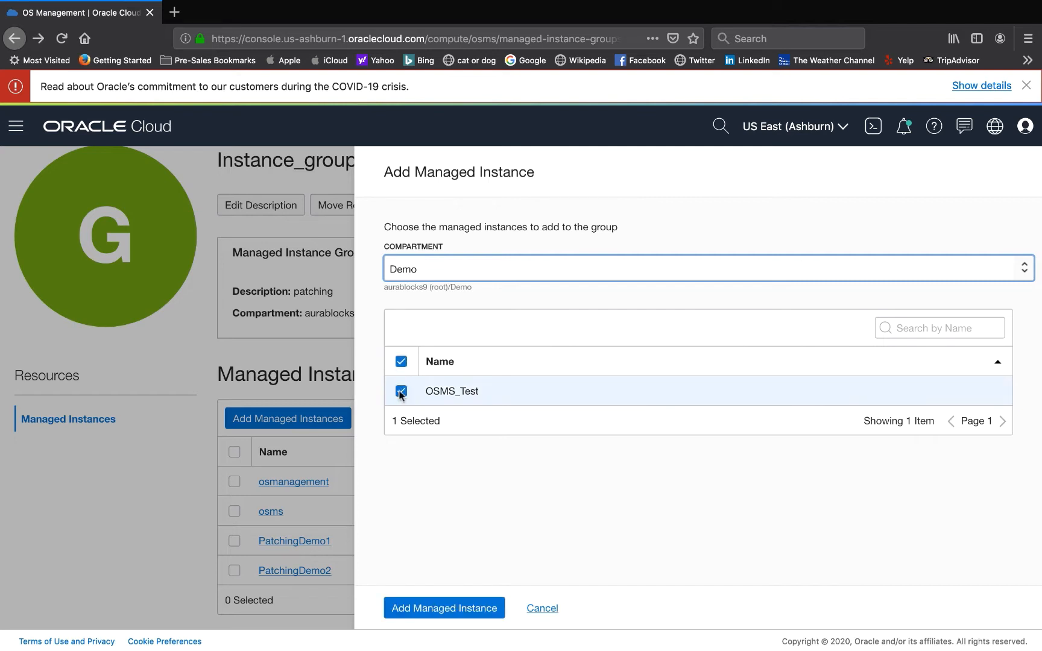
click(464, 609)
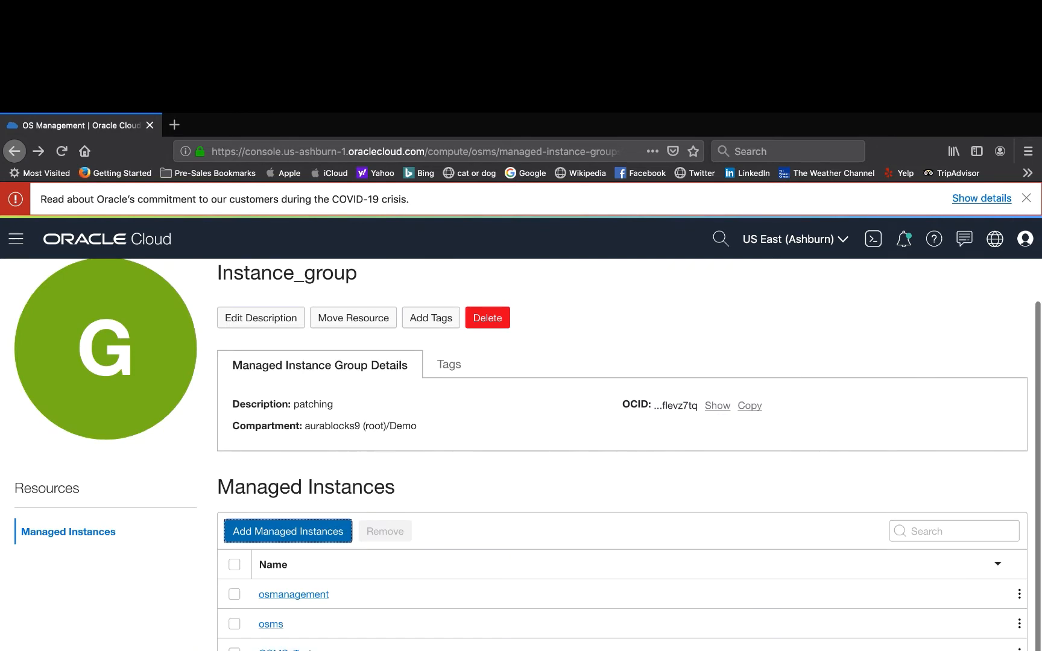
- Open the OSMS_Test managed instance and review its available package updates and a row's update options
scroll(527, 454, down, 1)
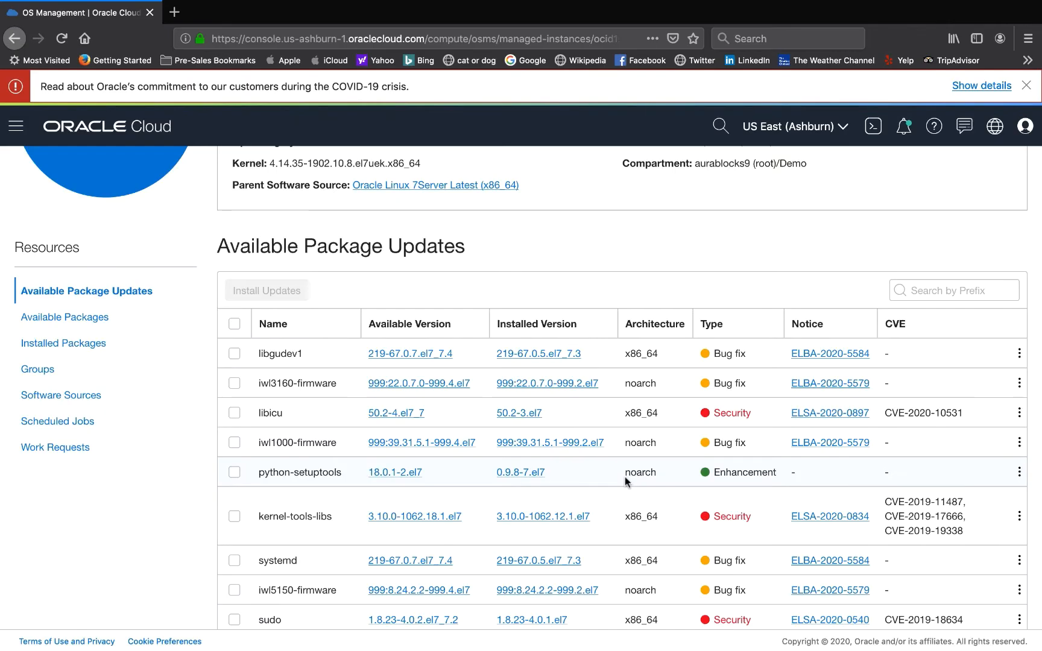
scroll(559, 392, up, 7)
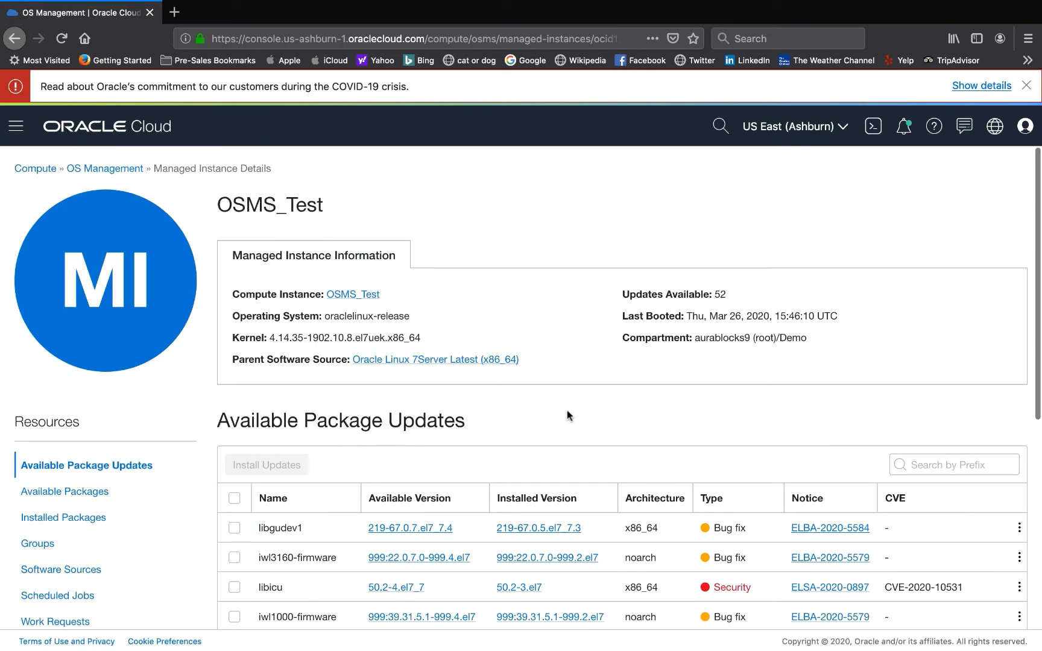
scroll(570, 419, down, 5)
scroll(573, 425, down, 4)
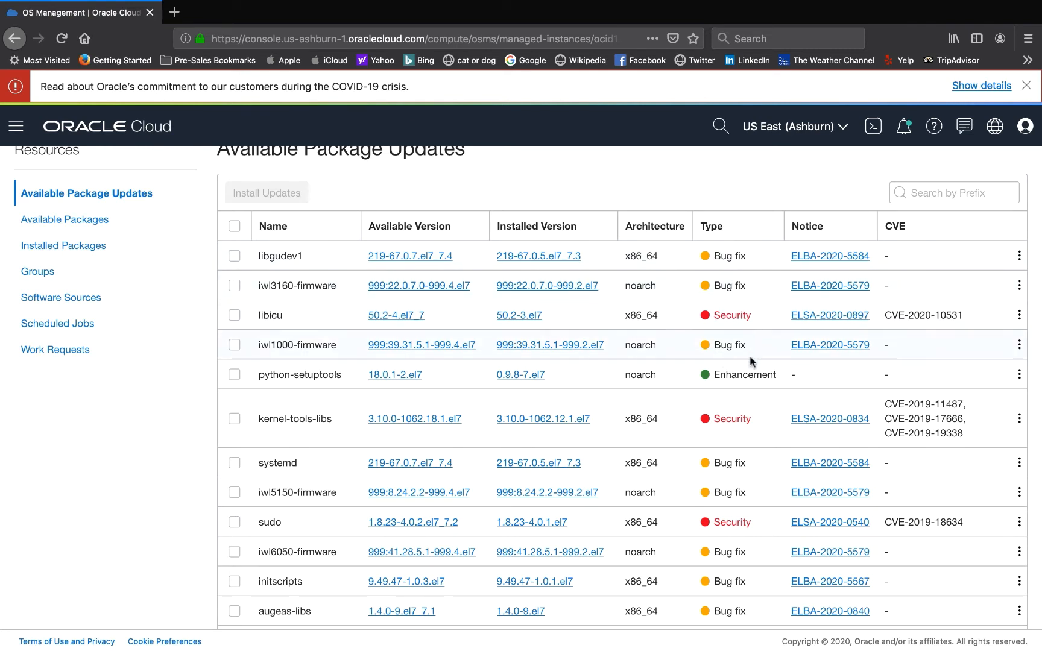
scroll(750, 356, down, 2)
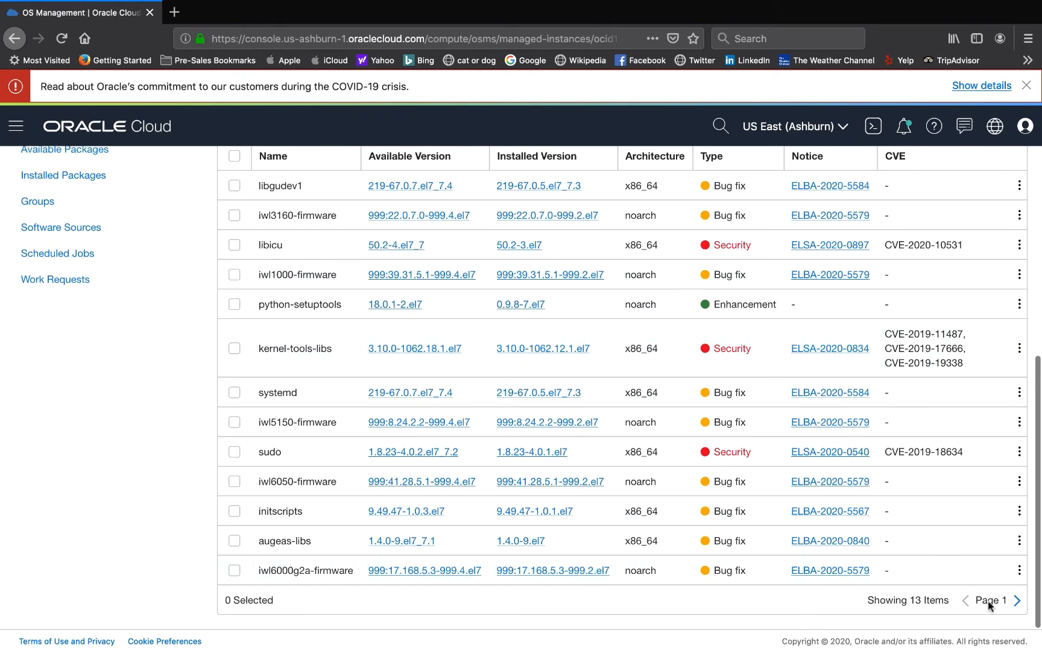
scroll(929, 479, up, 6)
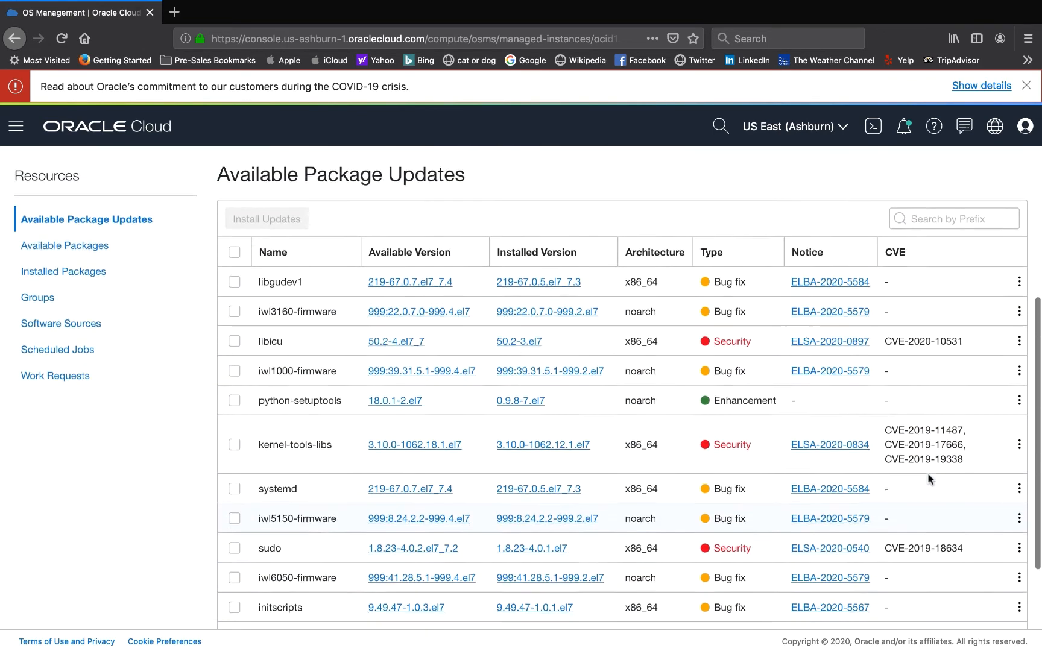
click(1019, 399)
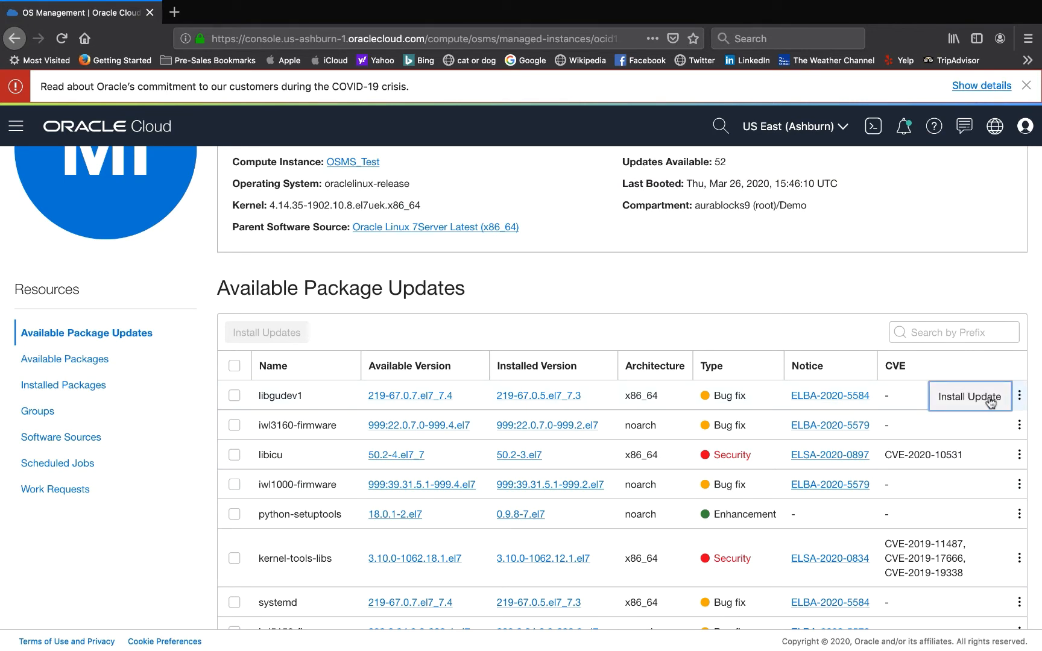
scroll(663, 362, up, 4)
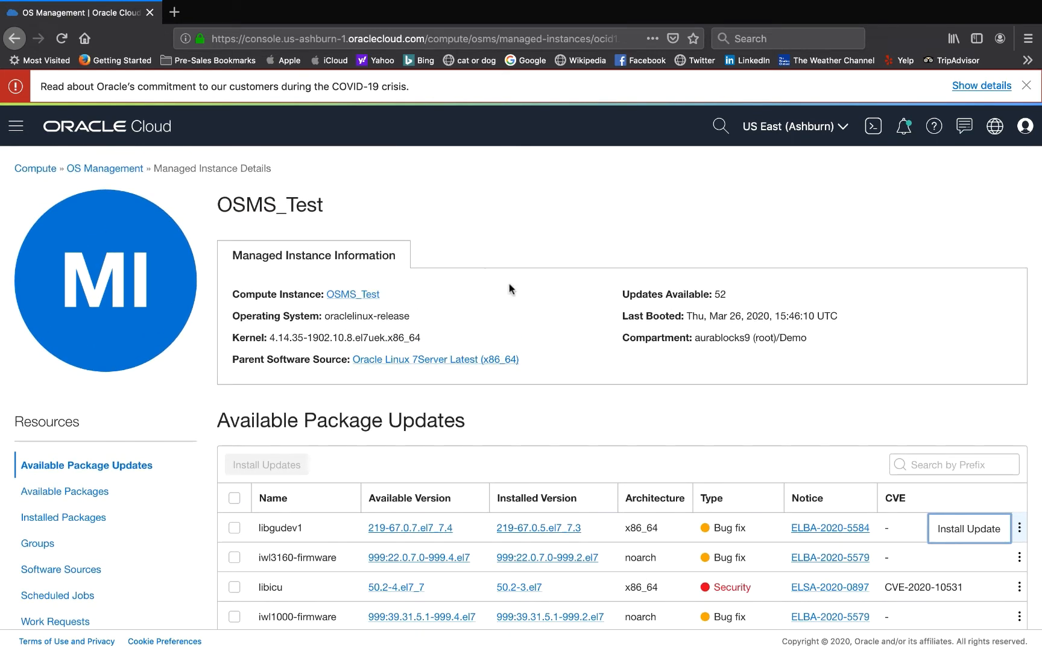
scroll(509, 285, down, 3)
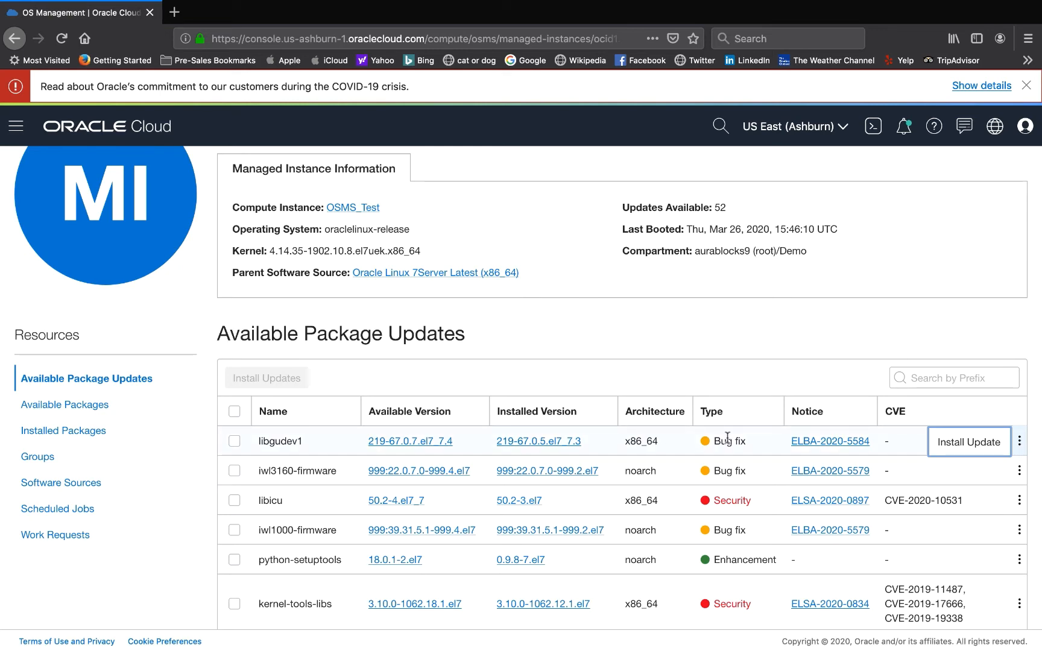
scroll(728, 437, down, 1)
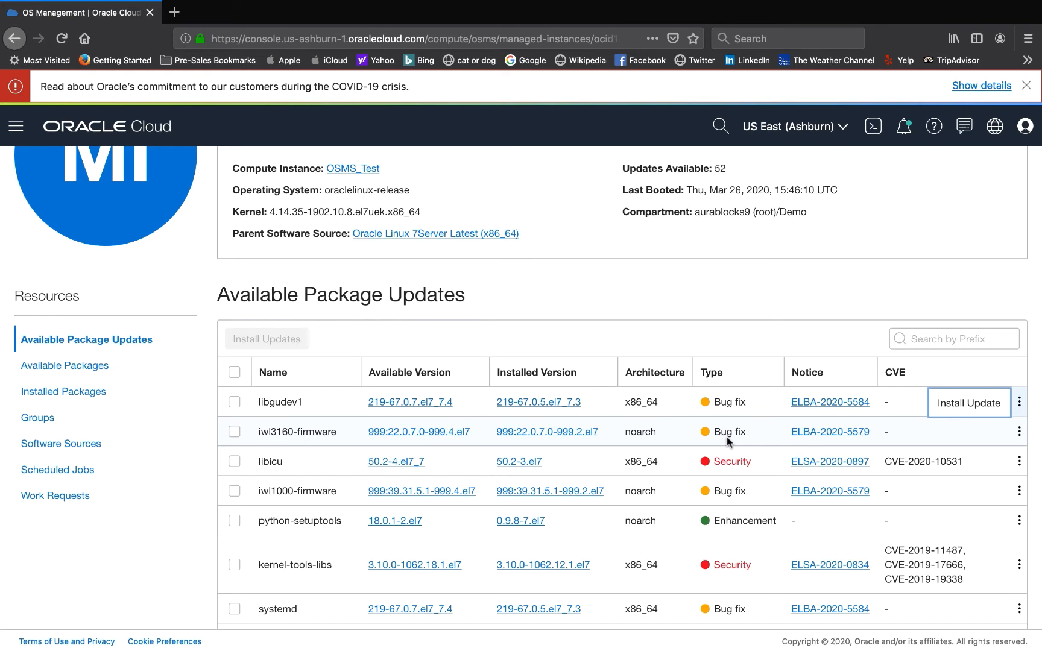
scroll(727, 437, up, 2)
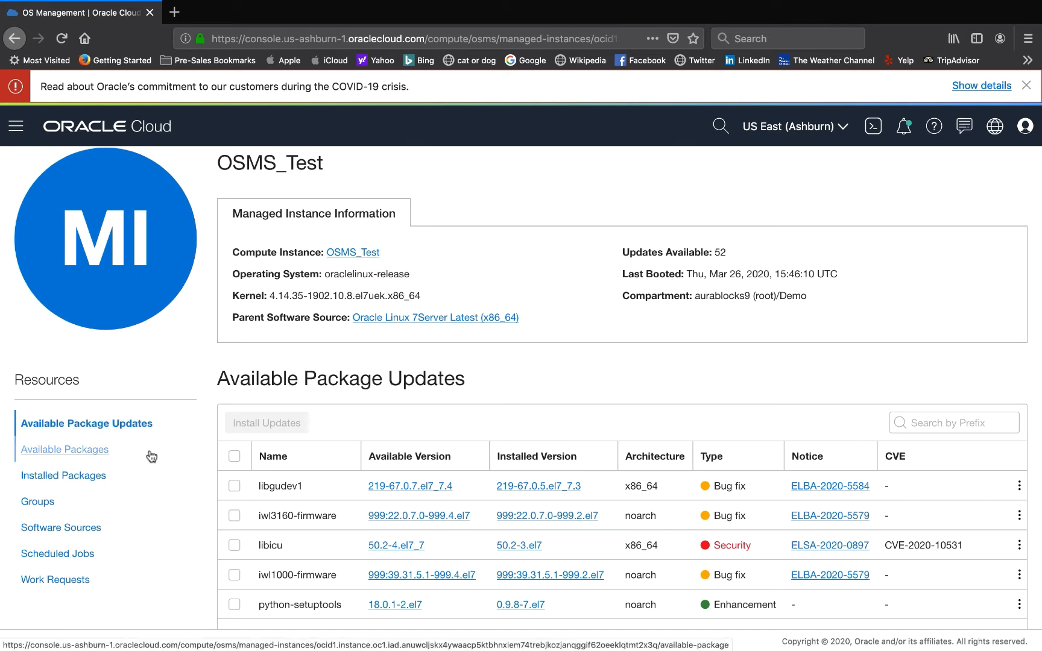
scroll(151, 456, down, 1)
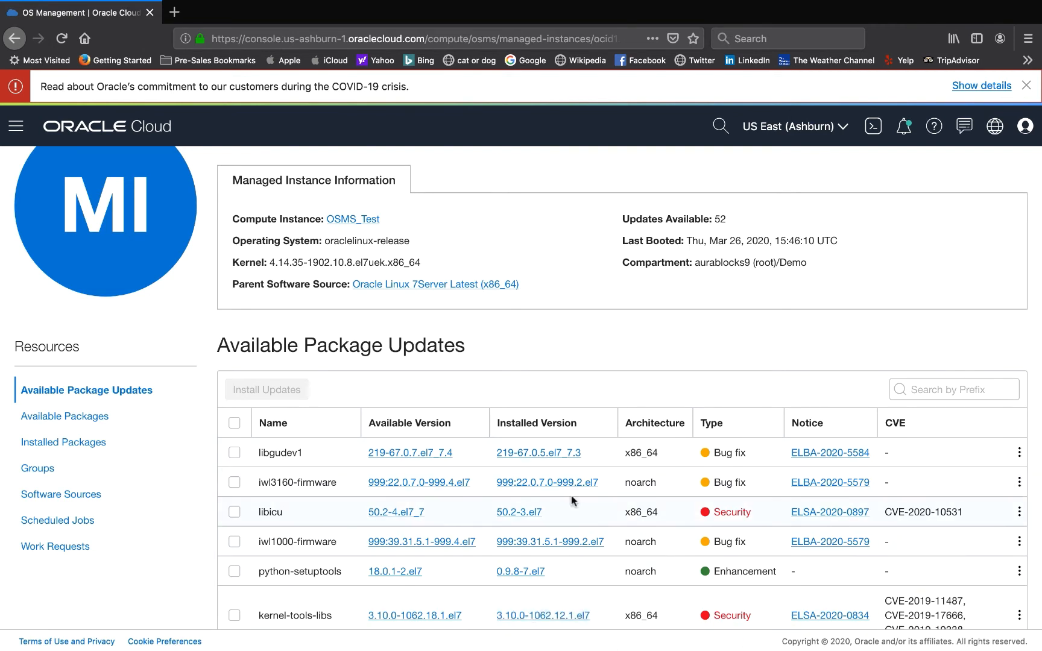
- Browse the managed instance's Available Packages, Installed Packages and Groups lists
click(97, 426)
scroll(165, 489, down, 1)
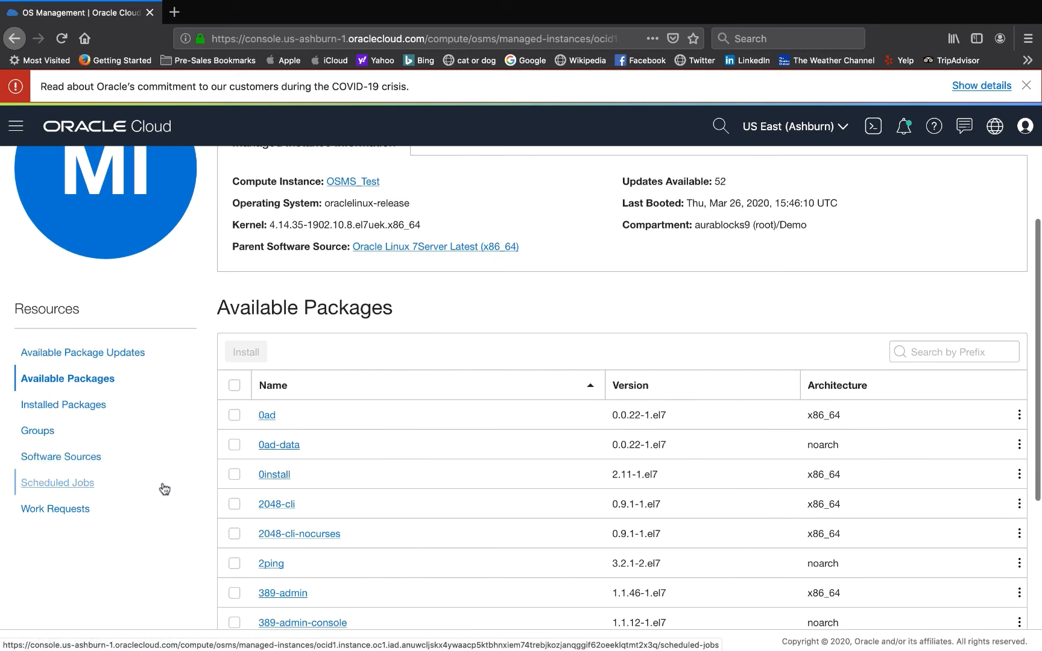
click(98, 407)
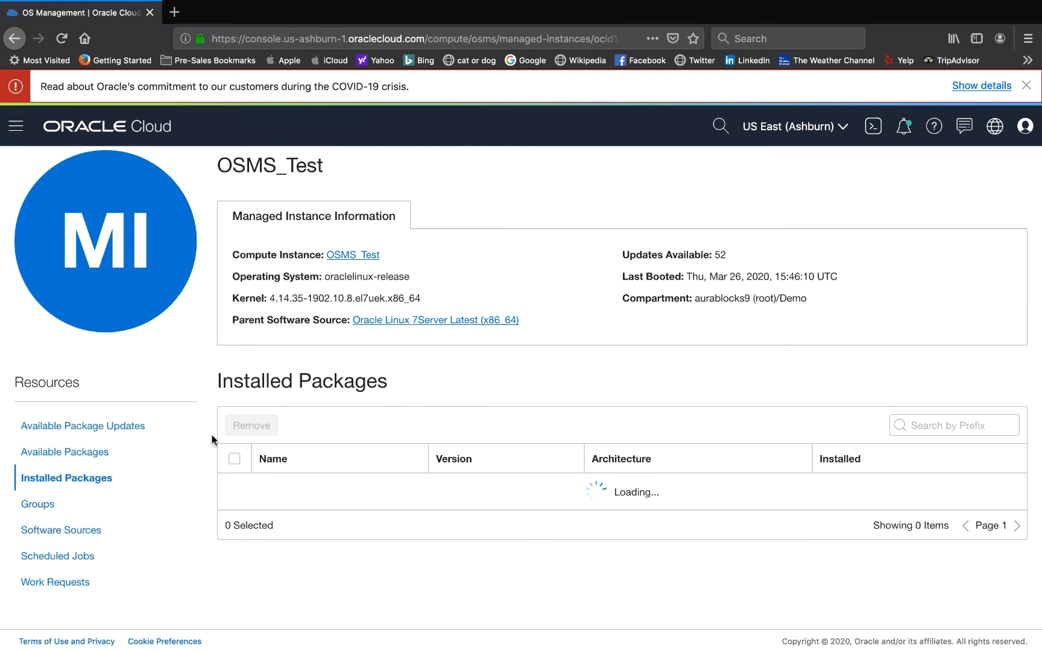
click(52, 509)
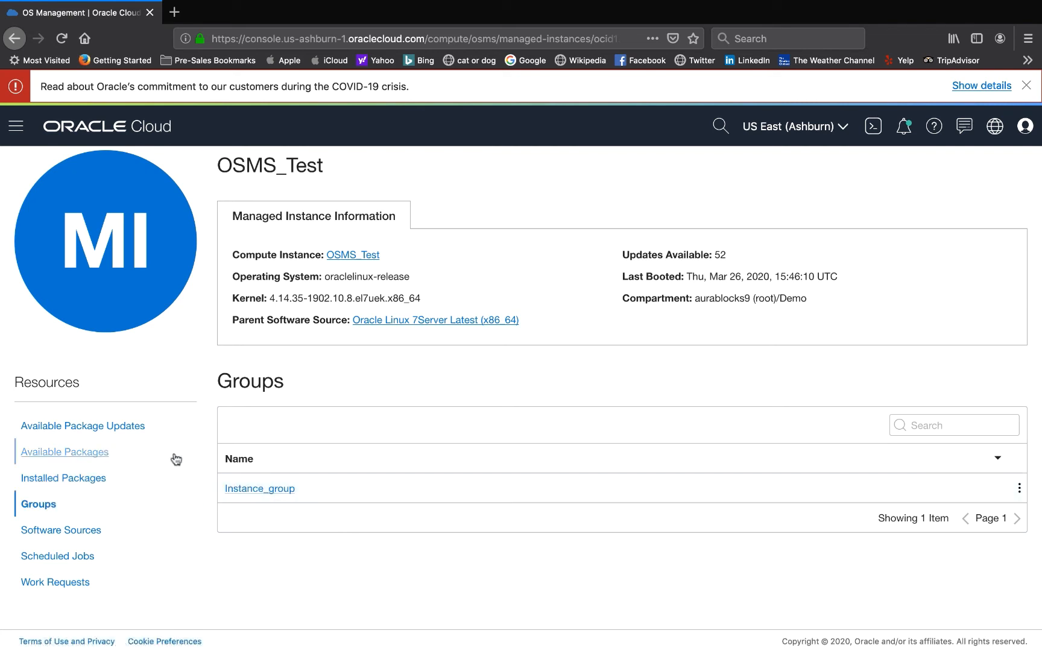
- From the available package updates, start installing the libgudev1 update and switch its install schedule to a custom schedule
click(84, 563)
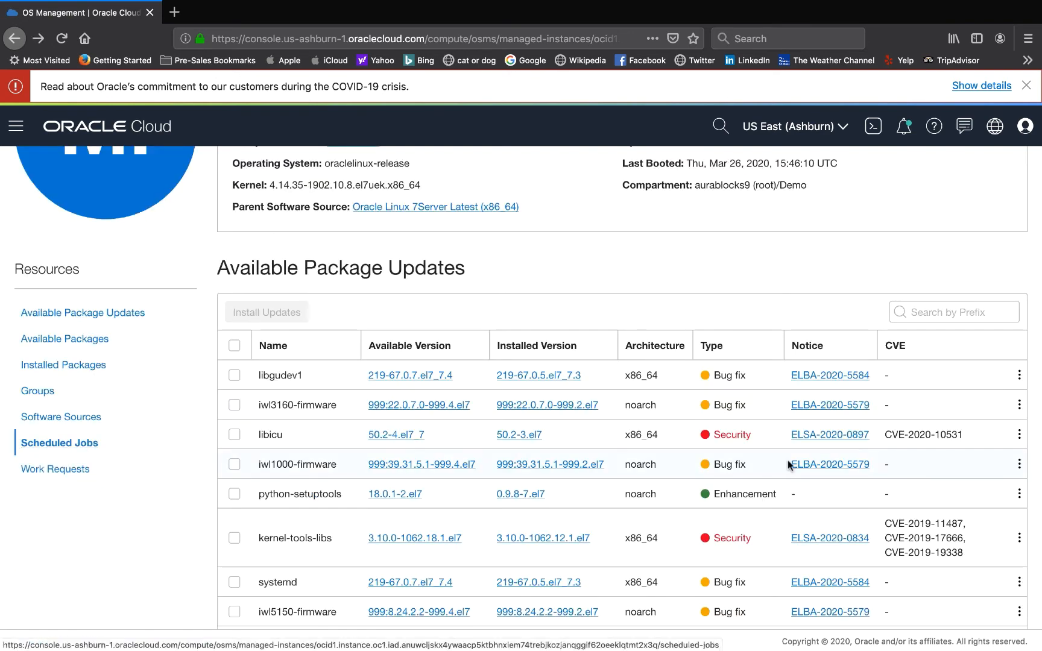
scroll(787, 461, down, 3)
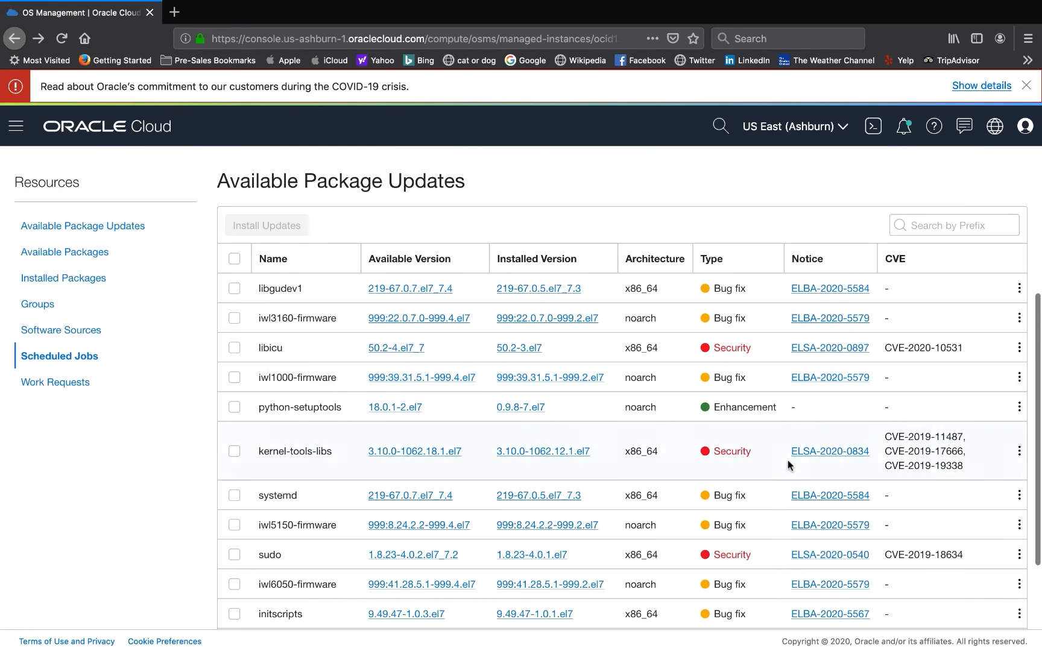
click(1019, 291)
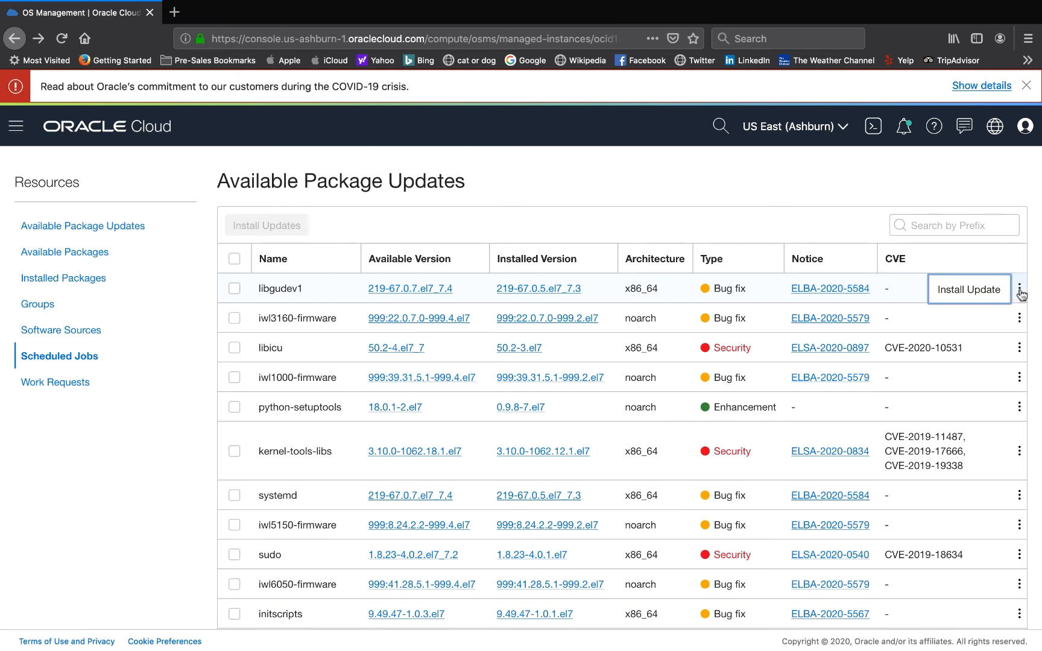
click(969, 290)
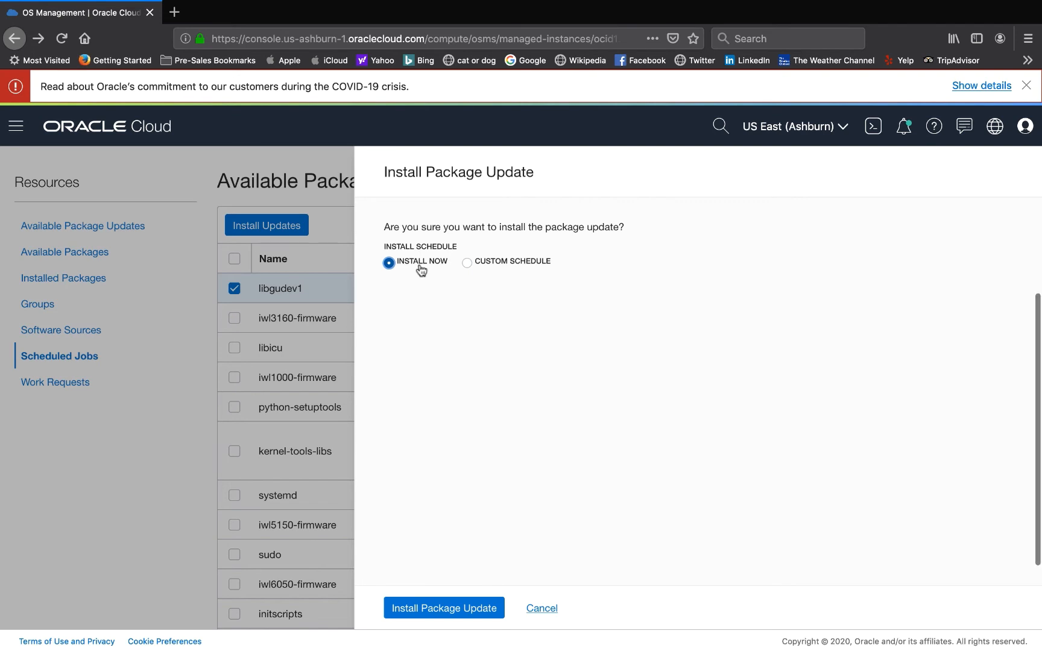
click(469, 268)
scroll(535, 362, down, 3)
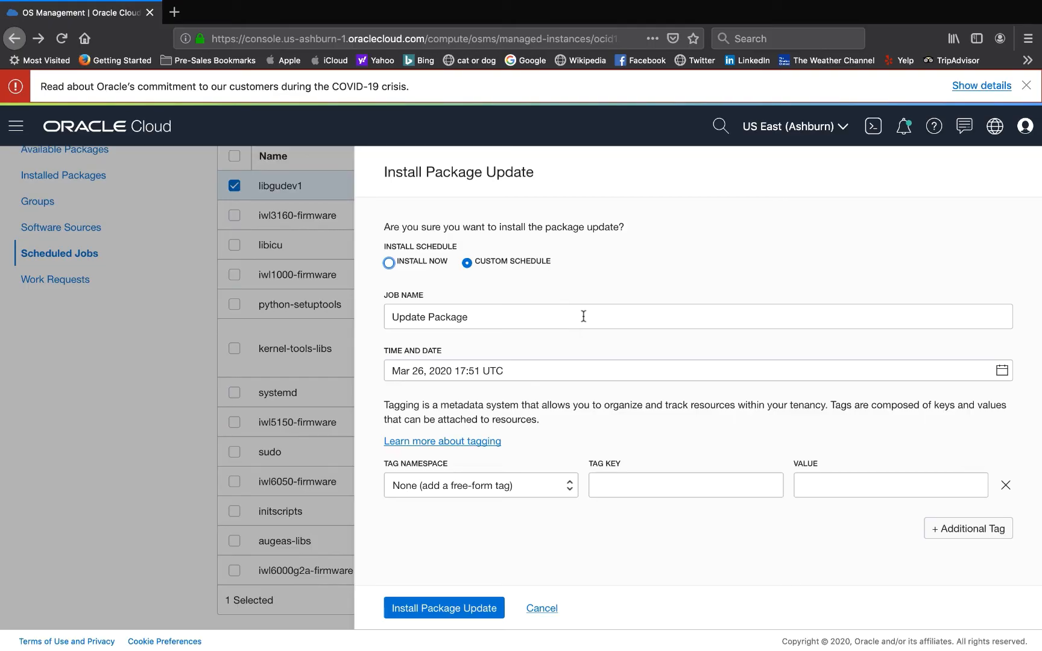
- Inspect the scheduled job's name and the time and date picker, then dismiss the install dialog without installing
click(583, 316)
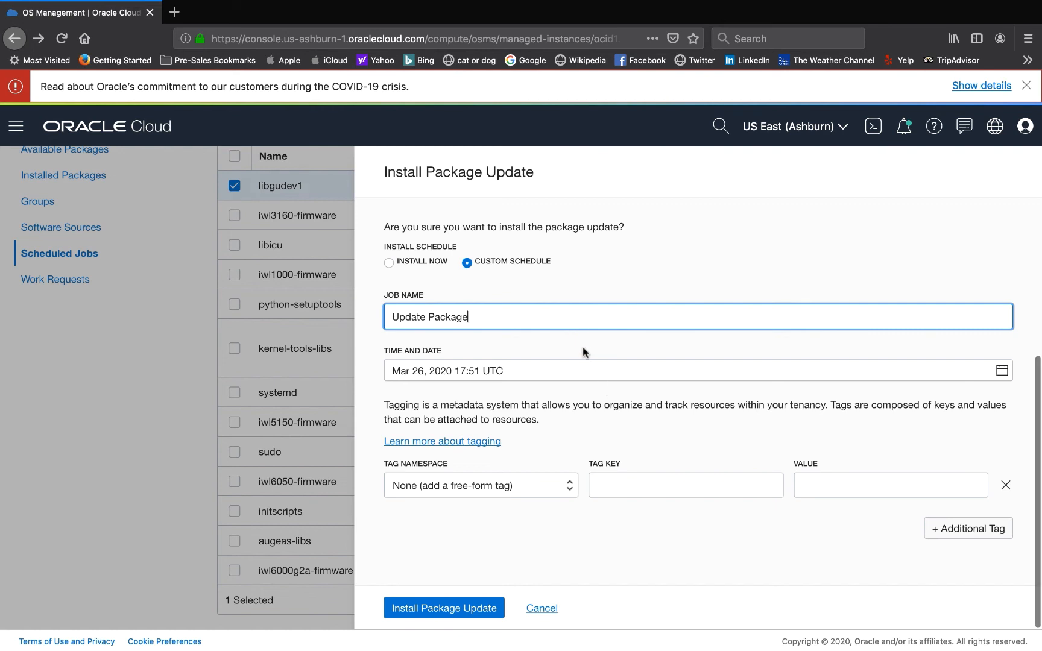
key(shift+Tab)
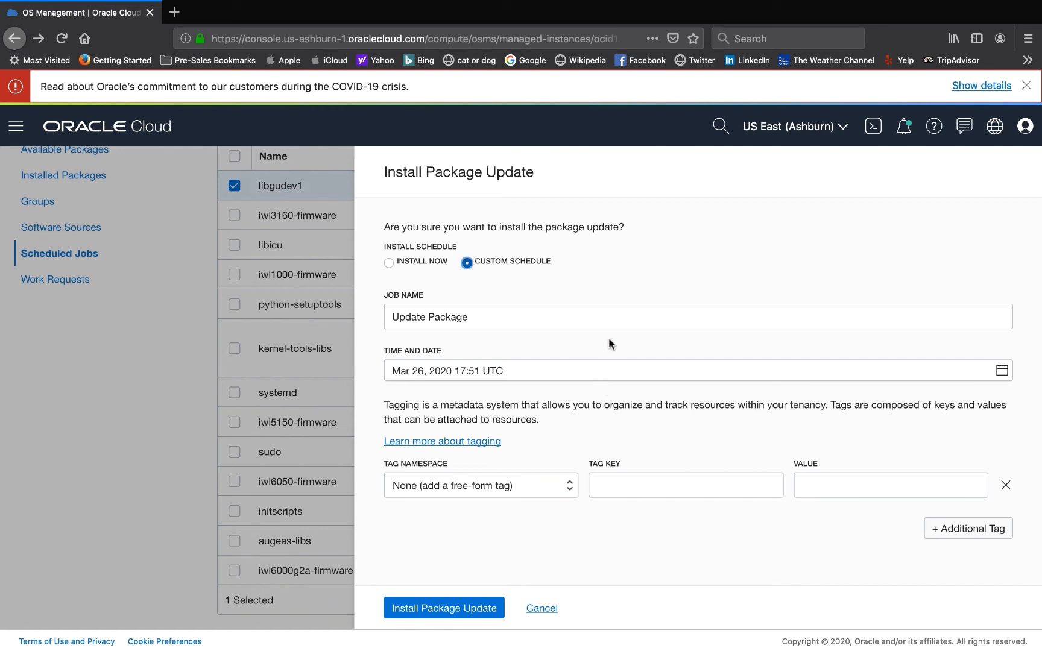
click(606, 372)
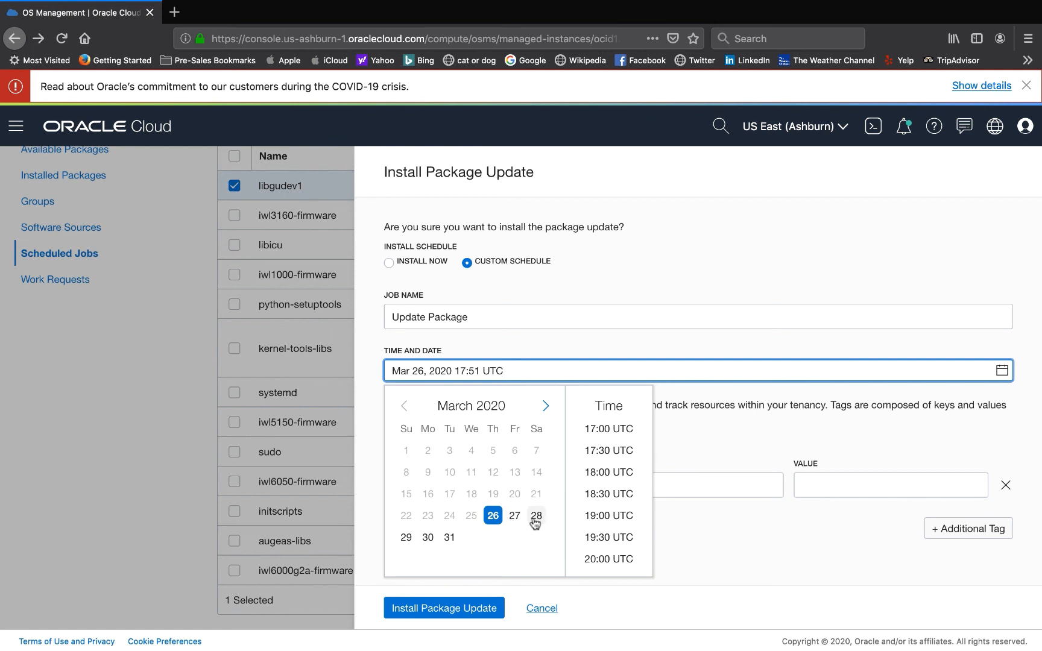
click(710, 445)
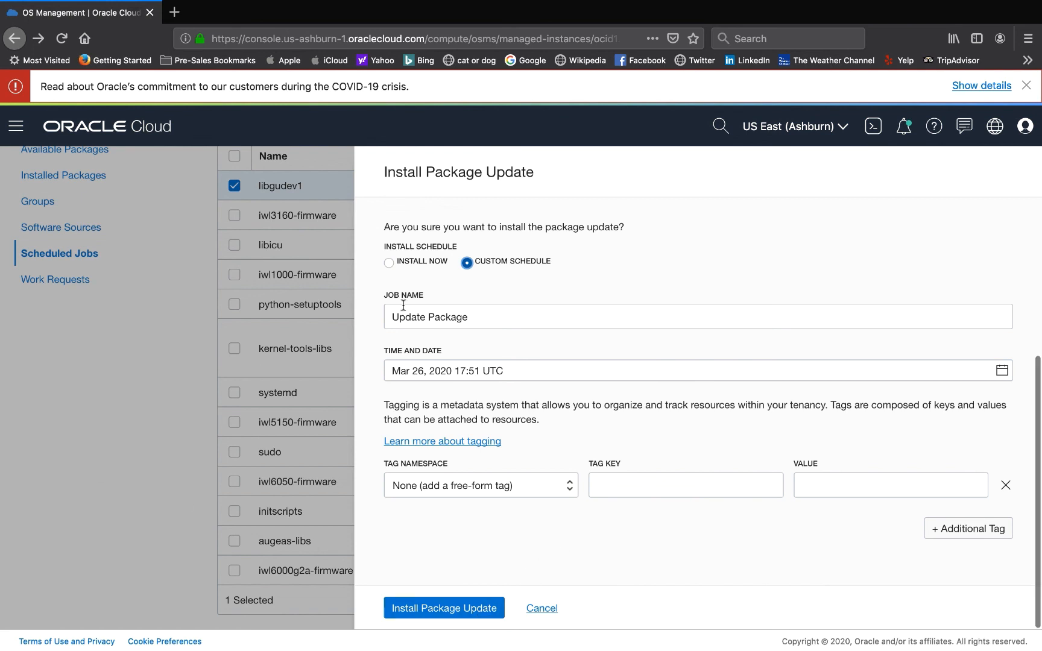
click(120, 294)
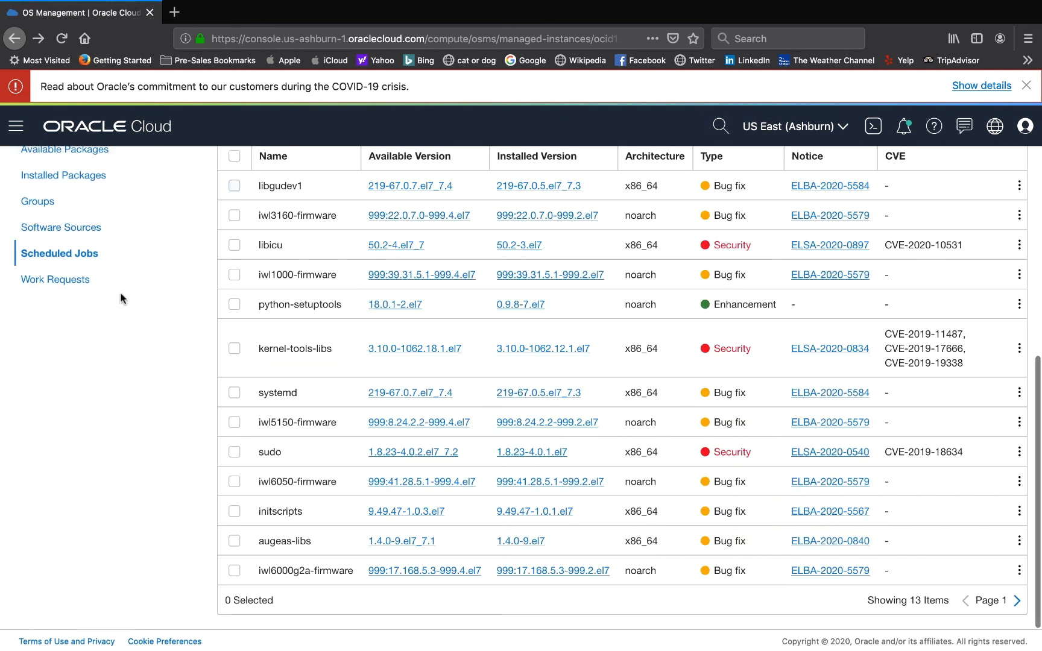